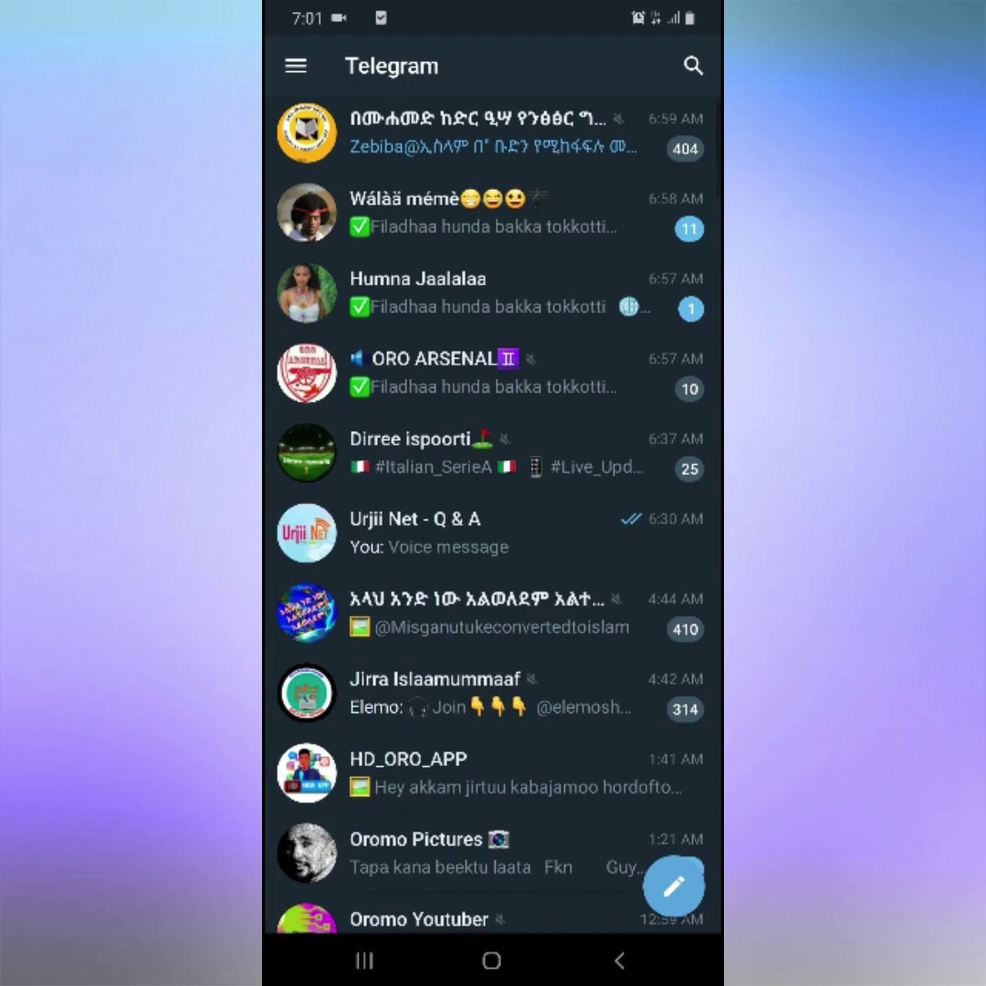
Search the chat list for 'jl' and open that contact's private chat.
{"action": "scroll", "coordinate": [493, 511], "scroll_direction": "down", "scroll_amount": 15}
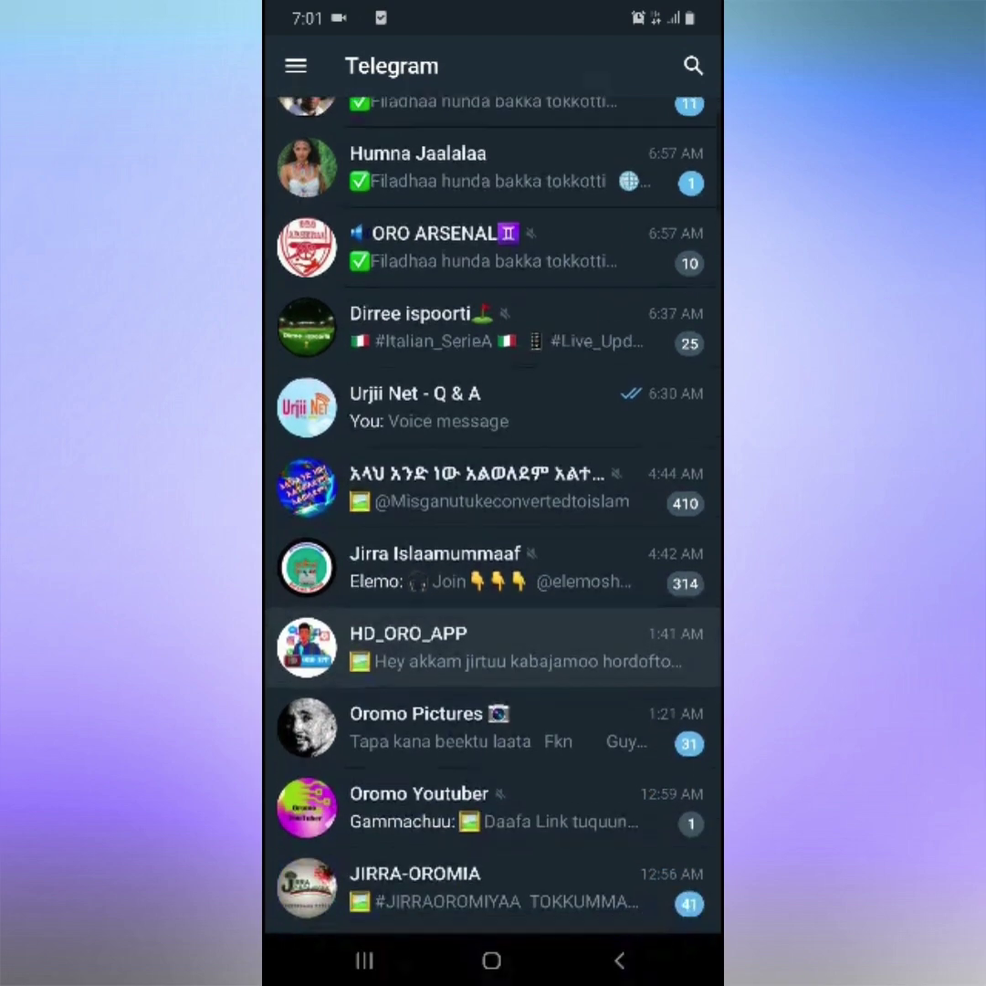
{"action": "scroll", "coordinate": [493, 512], "scroll_direction": "down", "scroll_amount": 15}
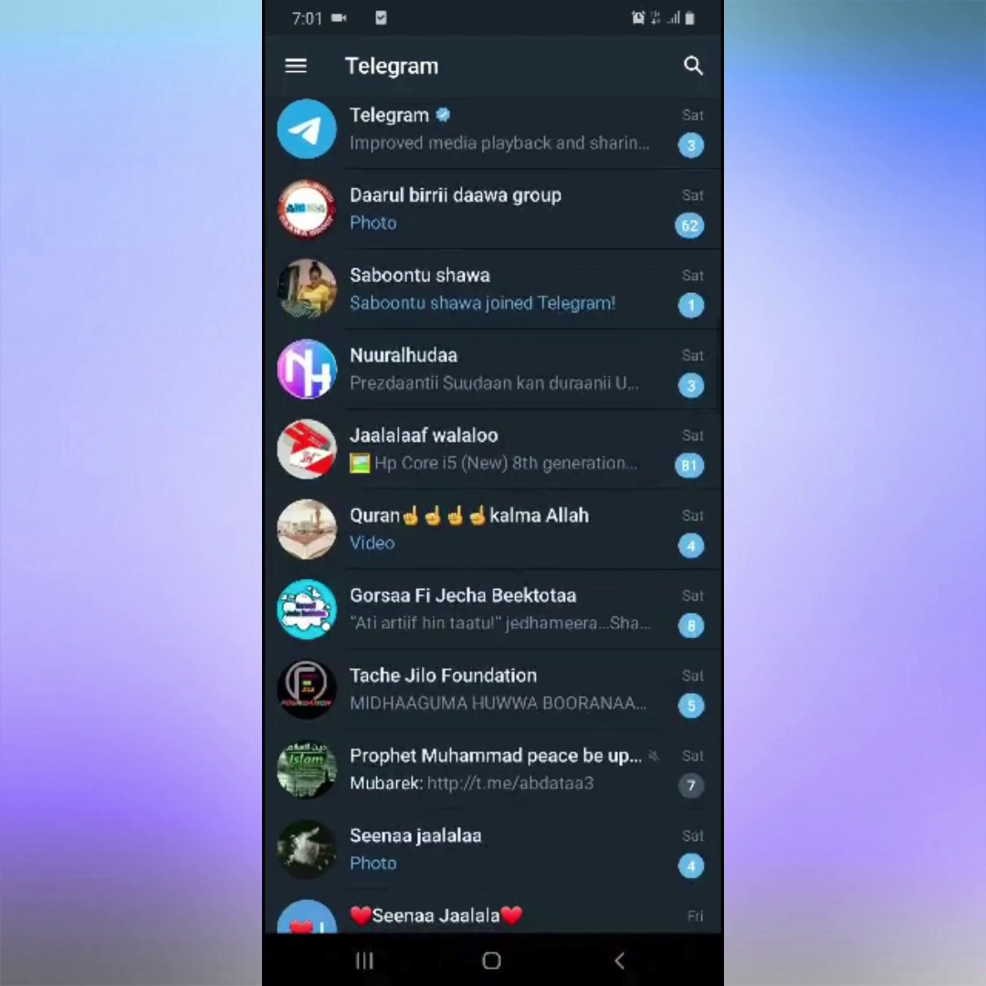
{"action": "scroll", "coordinate": [493, 512], "scroll_direction": "up", "scroll_amount": 1}
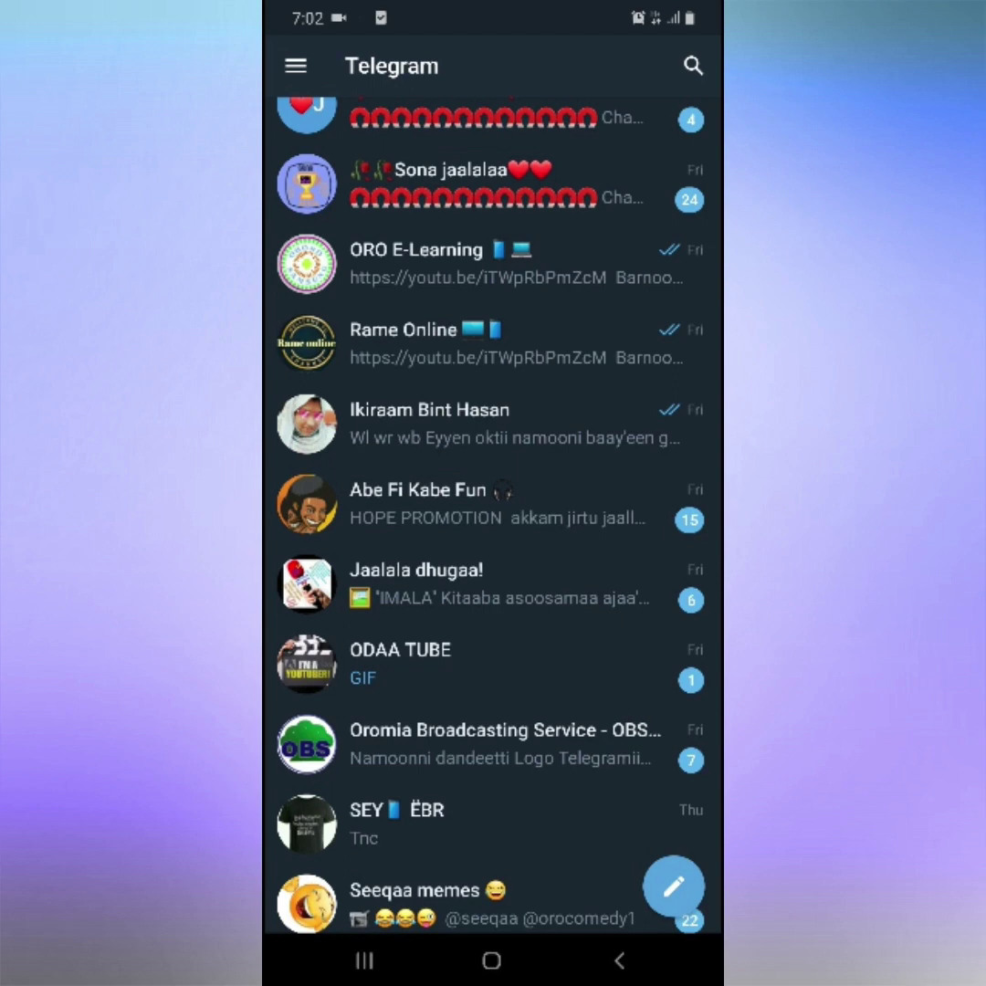
{"action": "scroll", "coordinate": [492, 511], "scroll_direction": "down", "scroll_amount": 10}
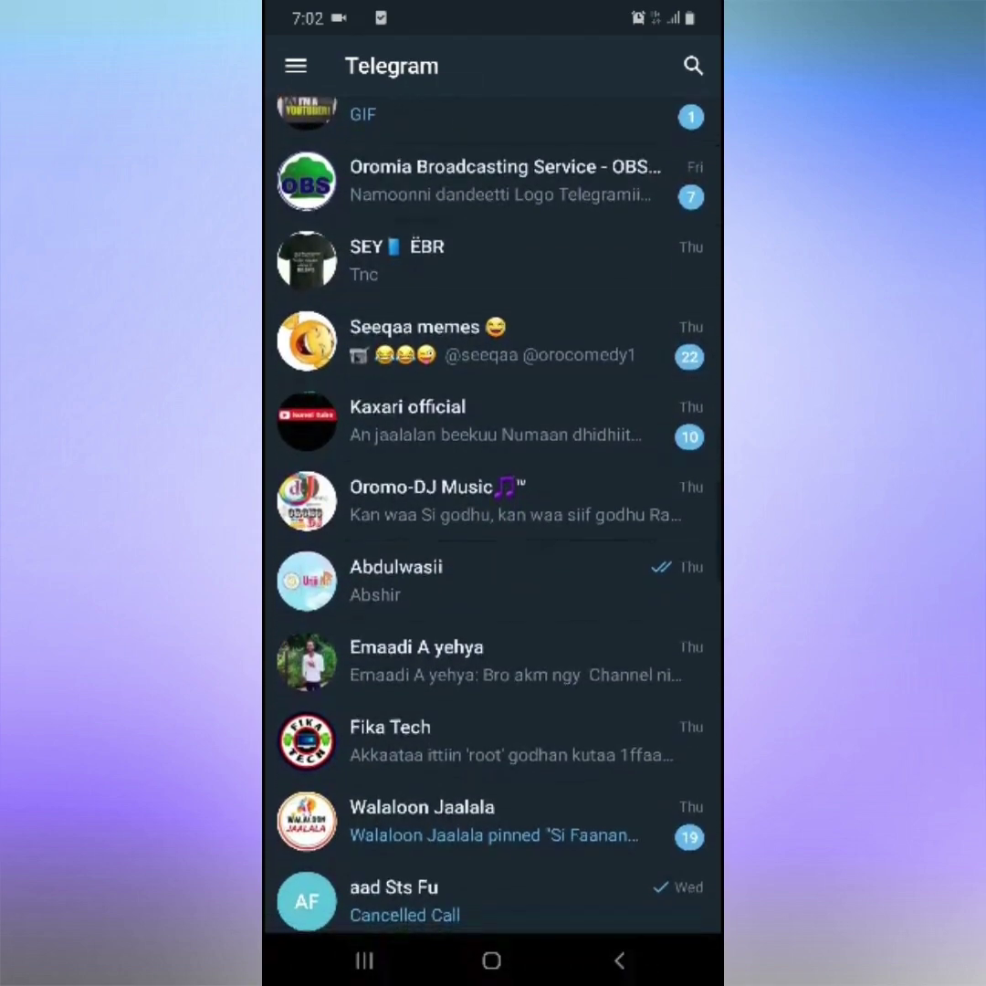
{"action": "scroll", "coordinate": [492, 512], "scroll_direction": "up", "scroll_amount": 10}
{"action": "scroll", "coordinate": [492, 511], "scroll_direction": "up", "scroll_amount": 15}
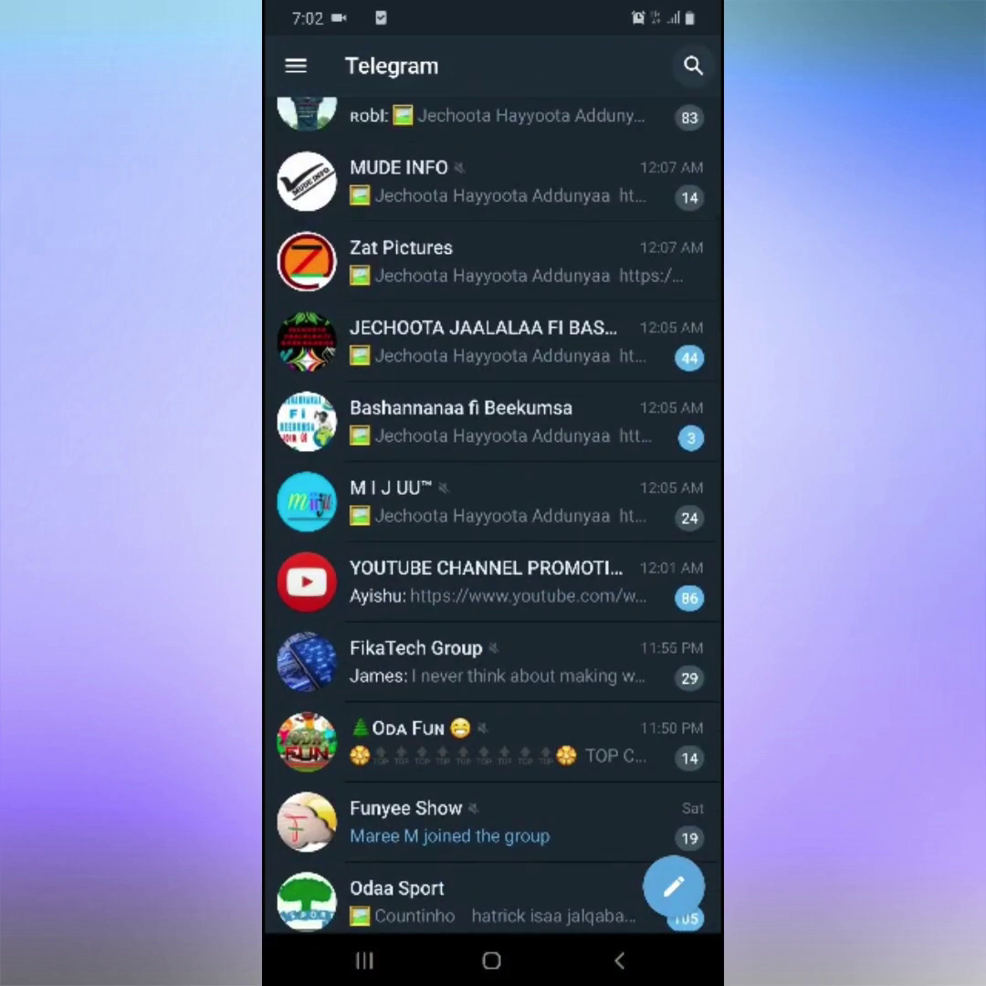
{"action": "left_click", "coordinate": [693, 66]}
{"action": "type", "text": "jl"}
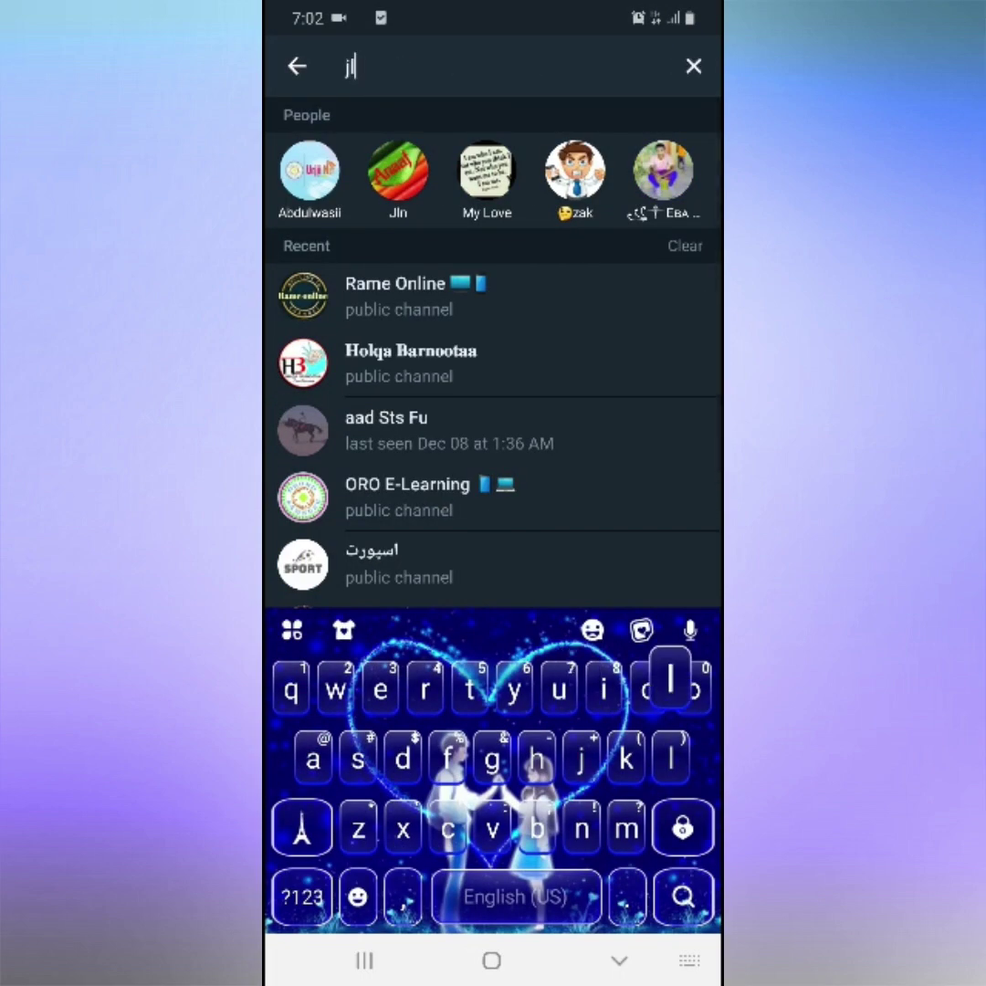
{"action": "left_click", "coordinate": [493, 128]}
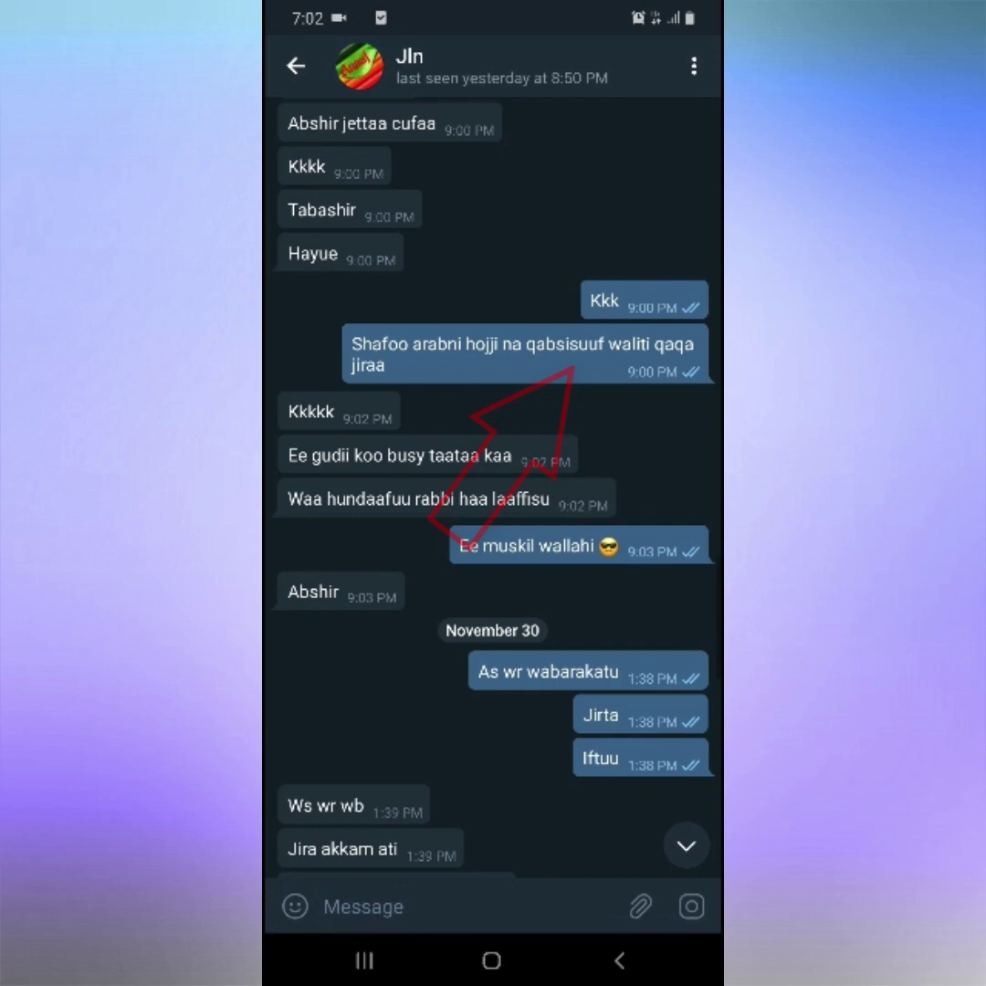
Clear the chat's entire message history and return to the chat list.
{"action": "left_click", "coordinate": [693, 66]}
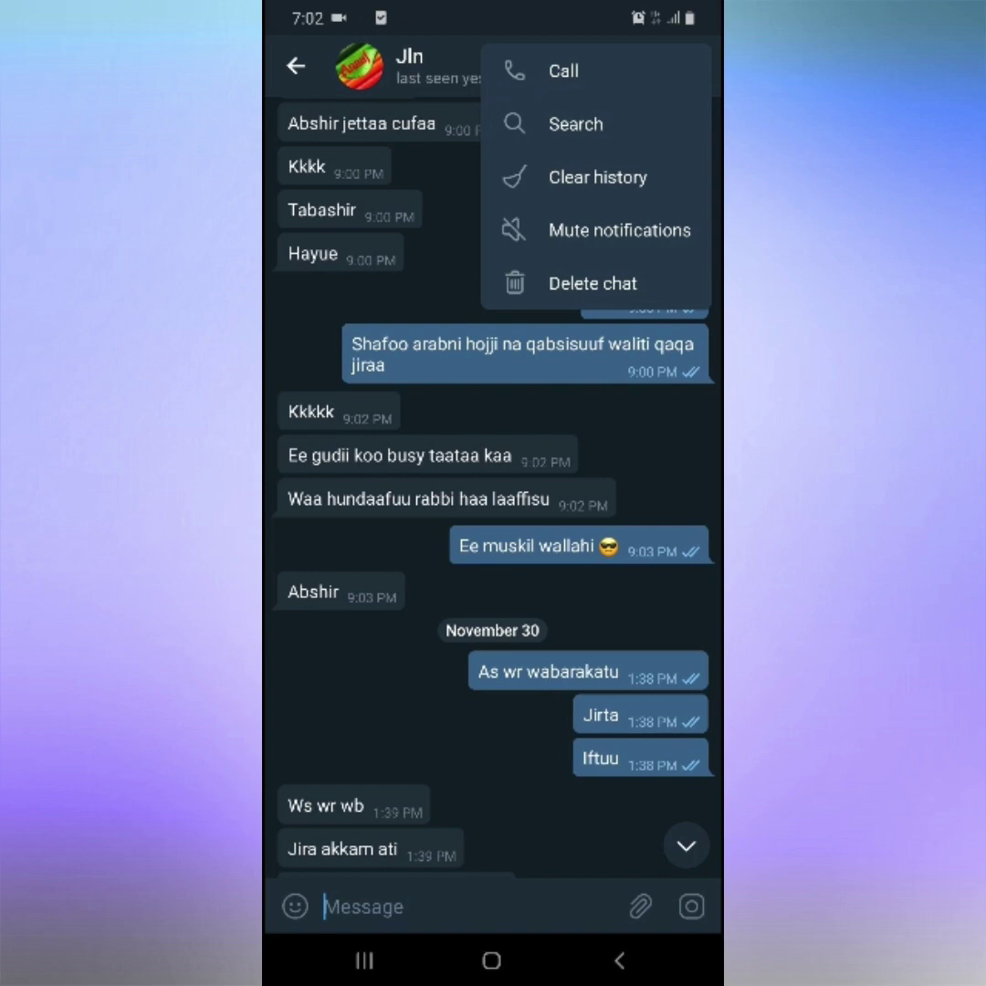
{"action": "left_click", "coordinate": [597, 177]}
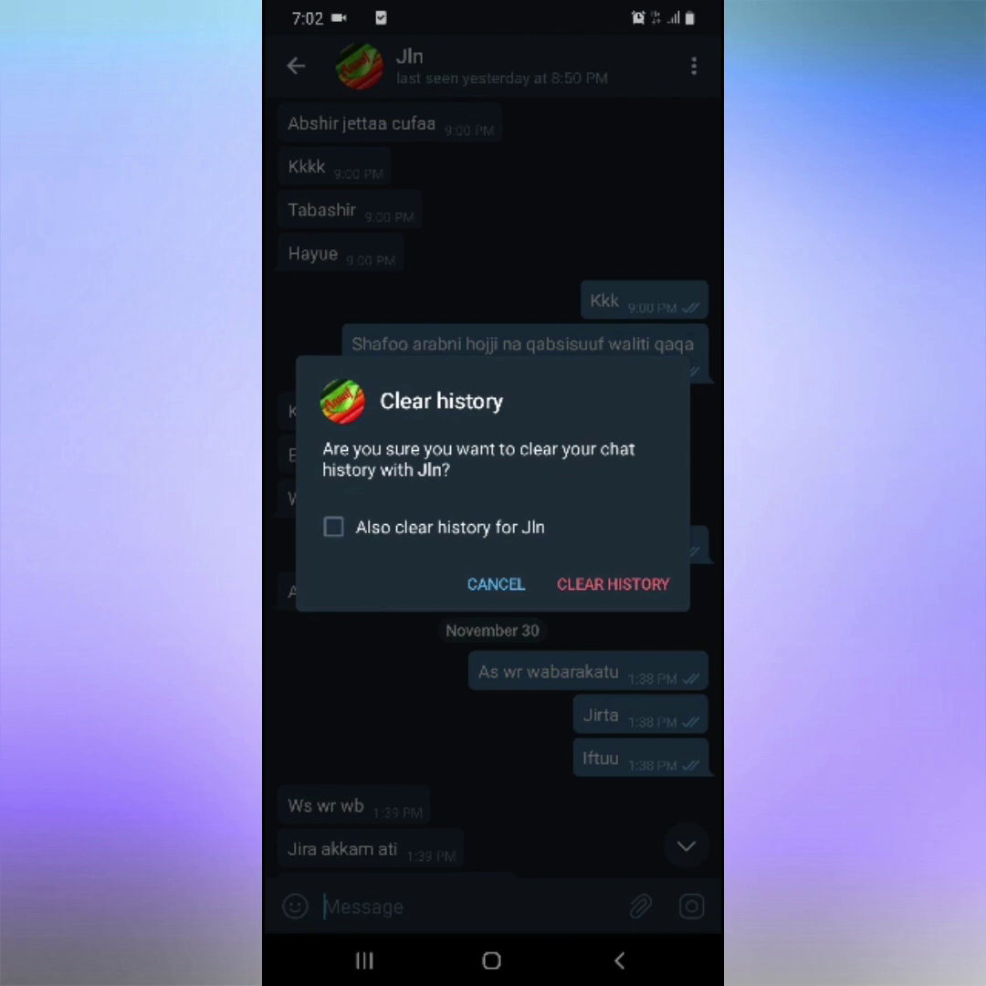
{"action": "left_click", "coordinate": [613, 584]}
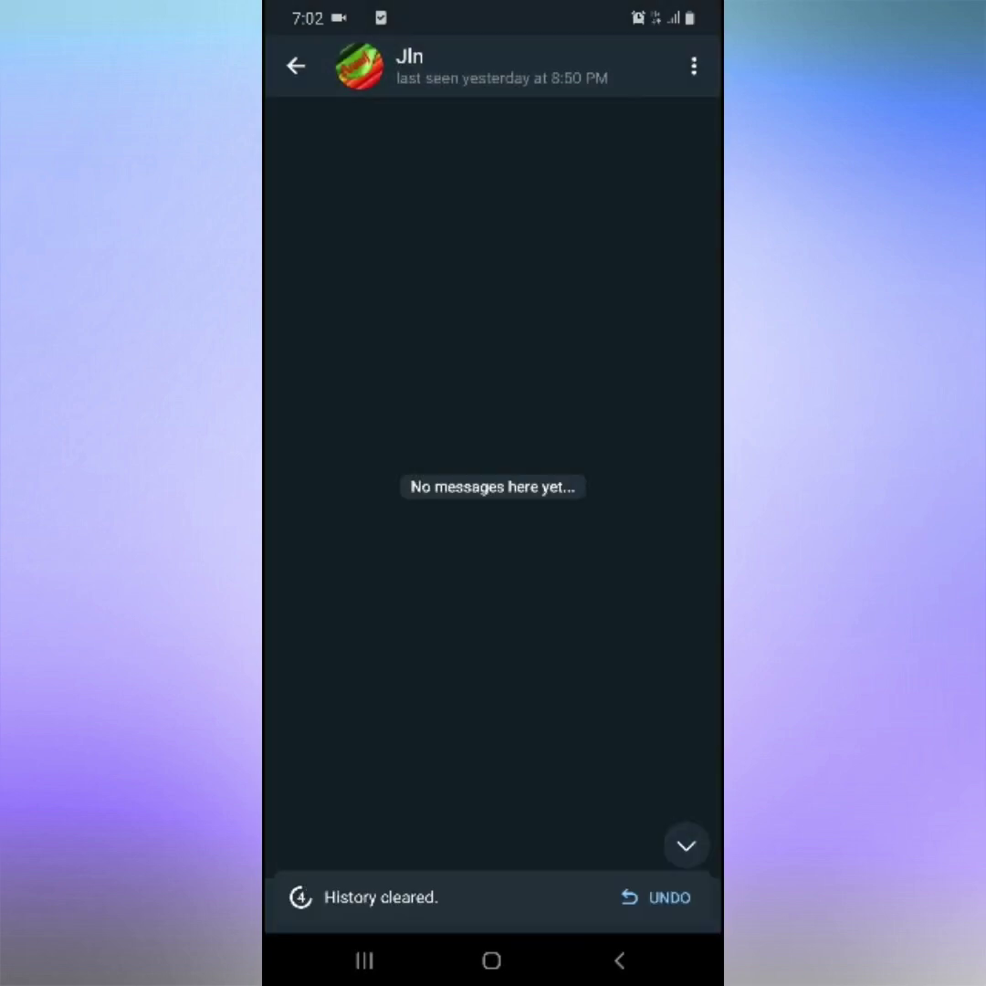
{"action": "key", "text": "Escape"}
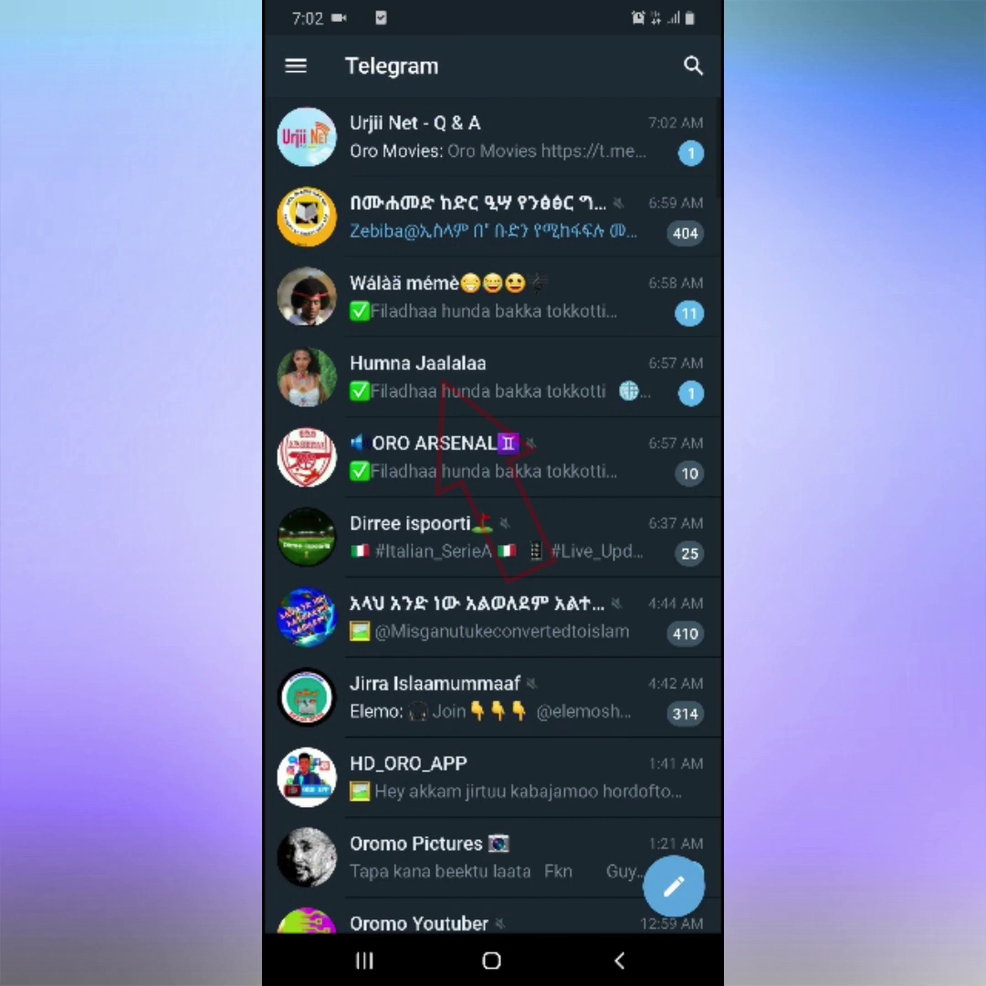
Go to Settings > Data and Storage through the side drawer.
{"action": "left_click", "coordinate": [296, 66]}
{"action": "left_click", "coordinate": [378, 553]}
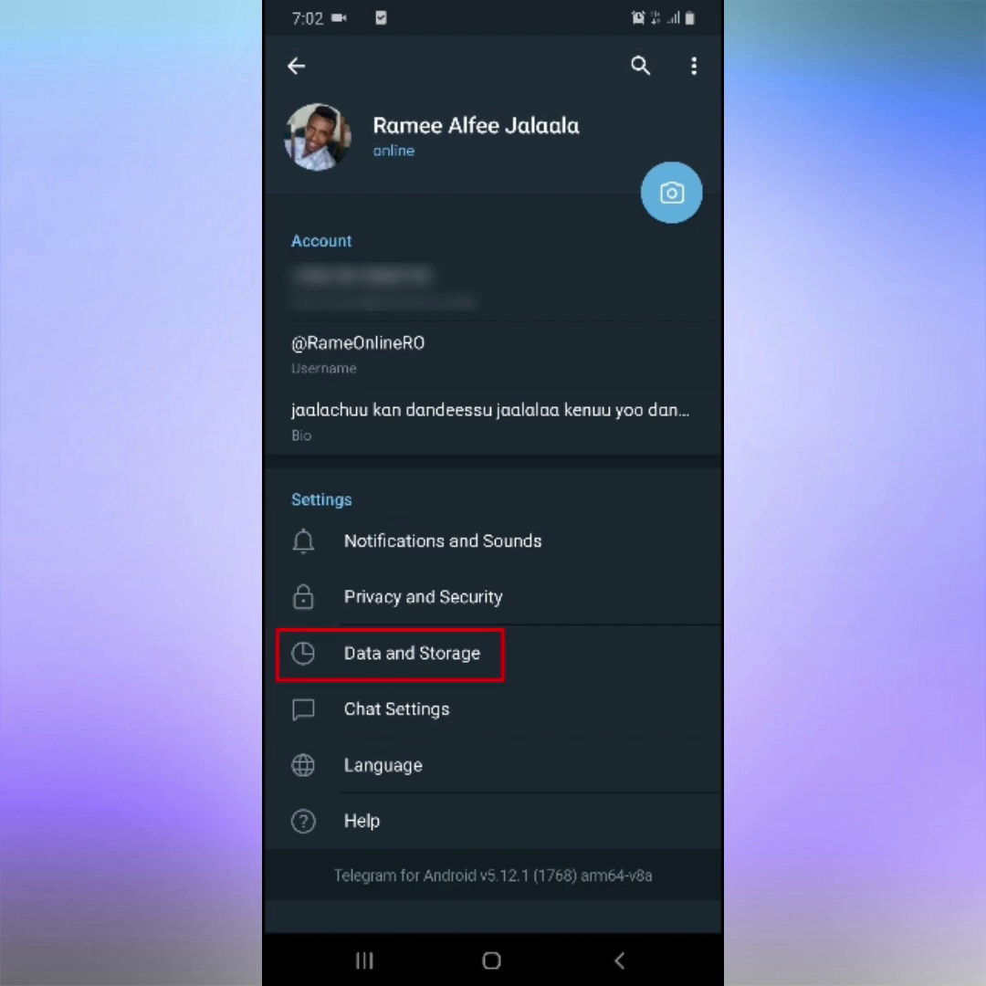
{"action": "left_click", "coordinate": [412, 653]}
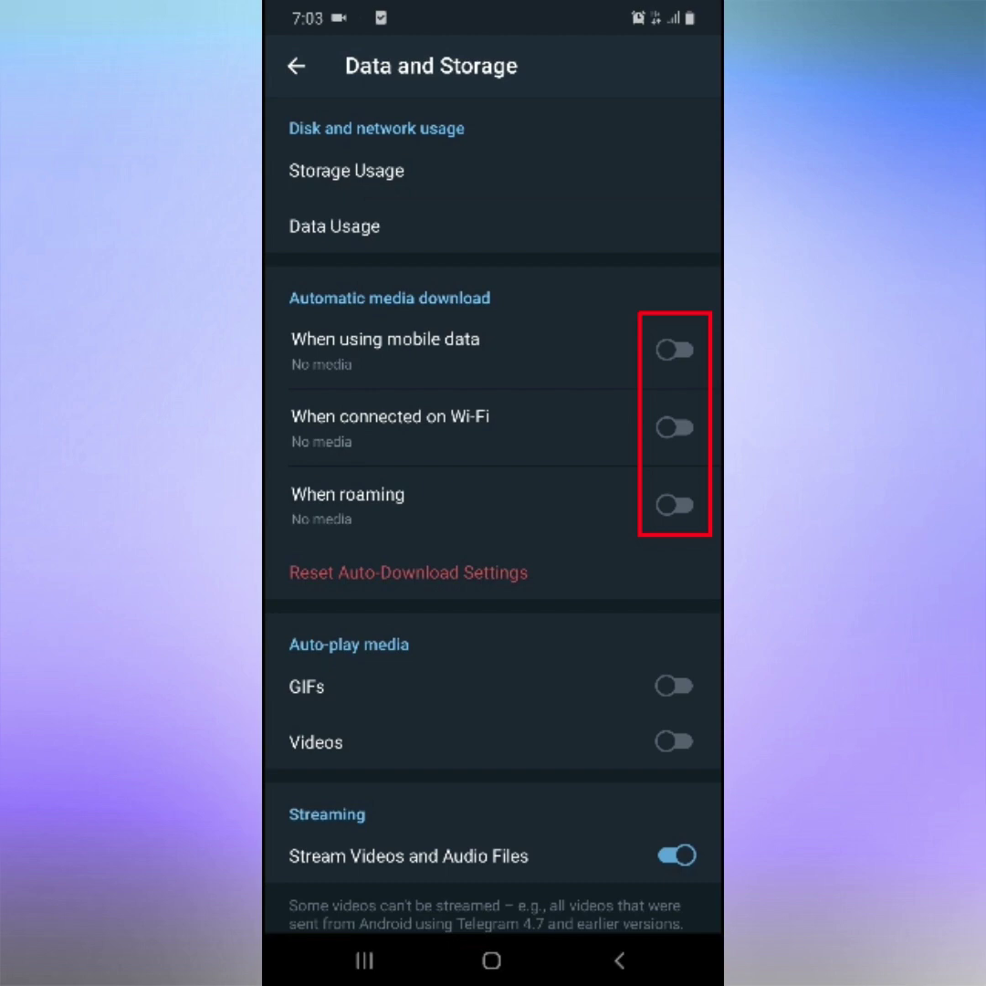
Turn on mobile-data auto-download for Photos, Videos and Files, plus Wi-Fi and roaming auto-download.
{"action": "left_click", "coordinate": [411, 350]}
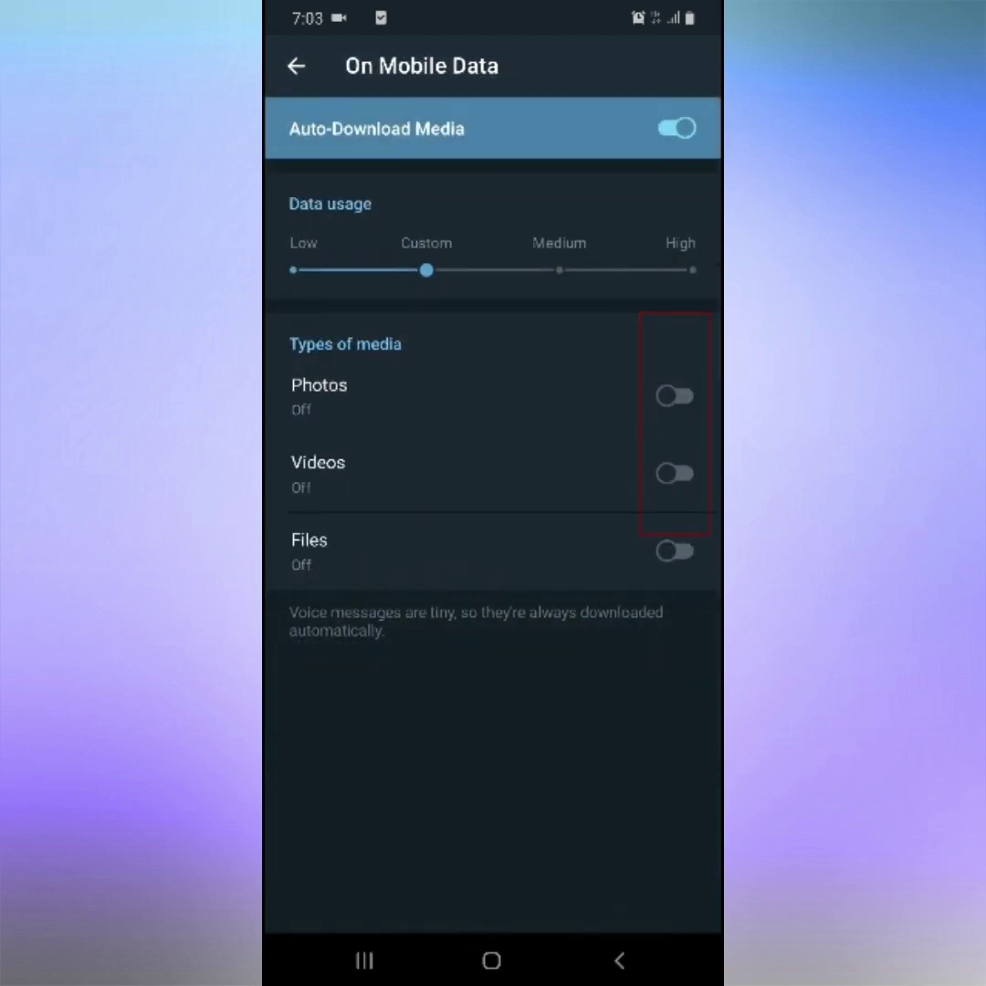
{"action": "left_click", "coordinate": [410, 397]}
{"action": "left_click", "coordinate": [411, 474]}
{"action": "left_click", "coordinate": [411, 551]}
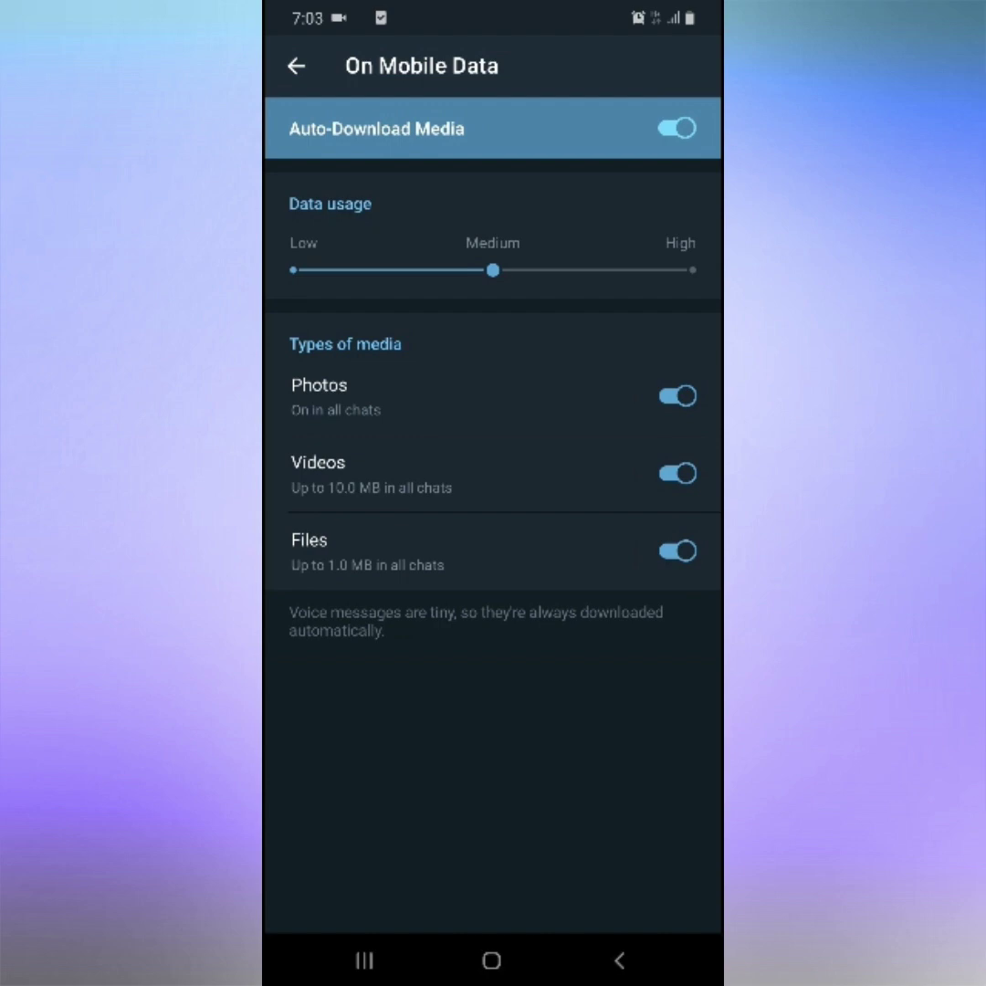
{"action": "left_click", "coordinate": [619, 961]}
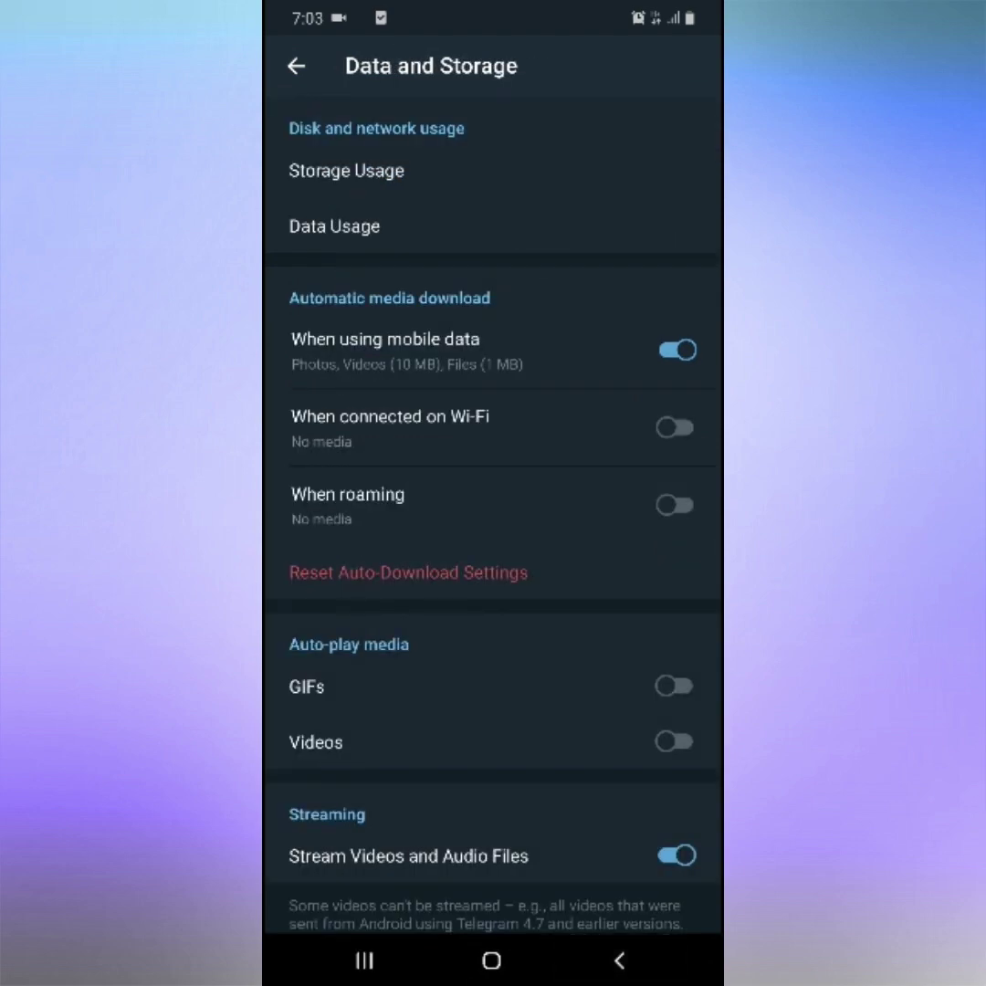
{"action": "left_click", "coordinate": [675, 428]}
{"action": "left_click", "coordinate": [675, 505]}
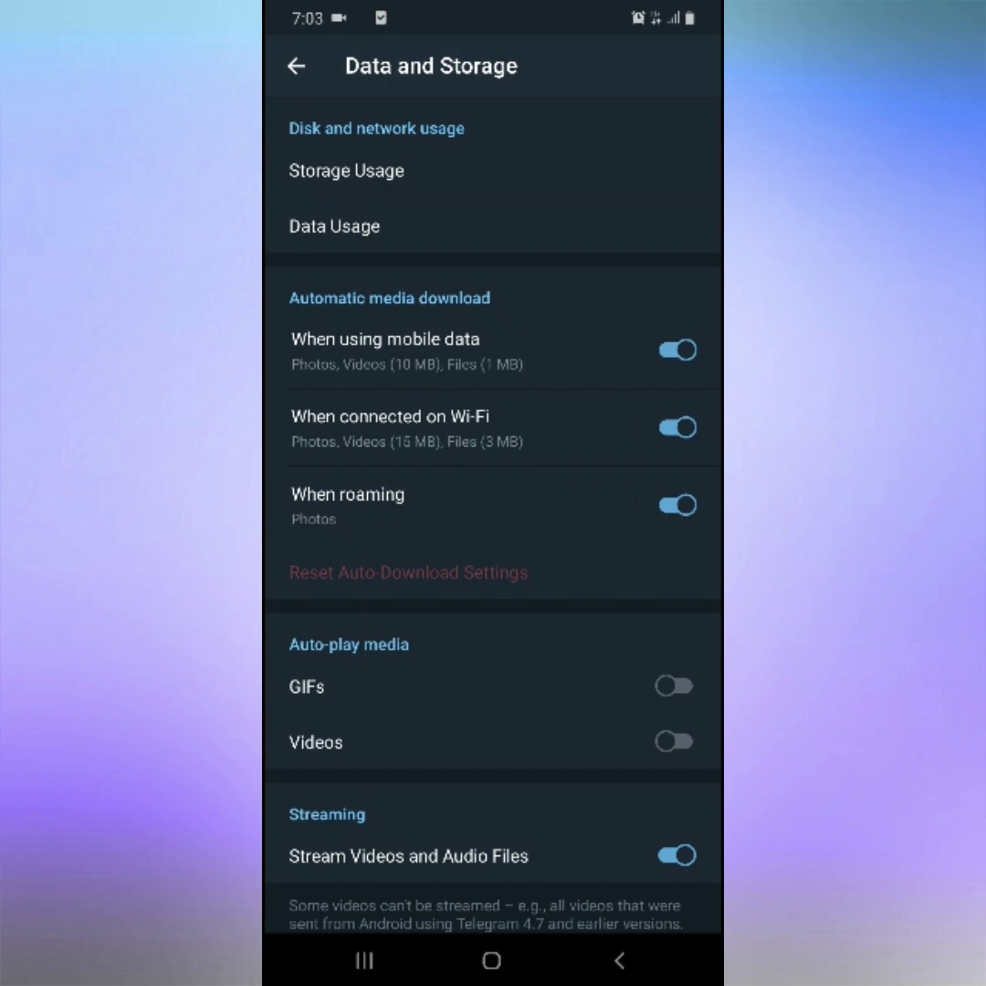
Switch mobile-data auto-download for Photos, Videos and Files back off.
{"action": "left_click", "coordinate": [401, 351]}
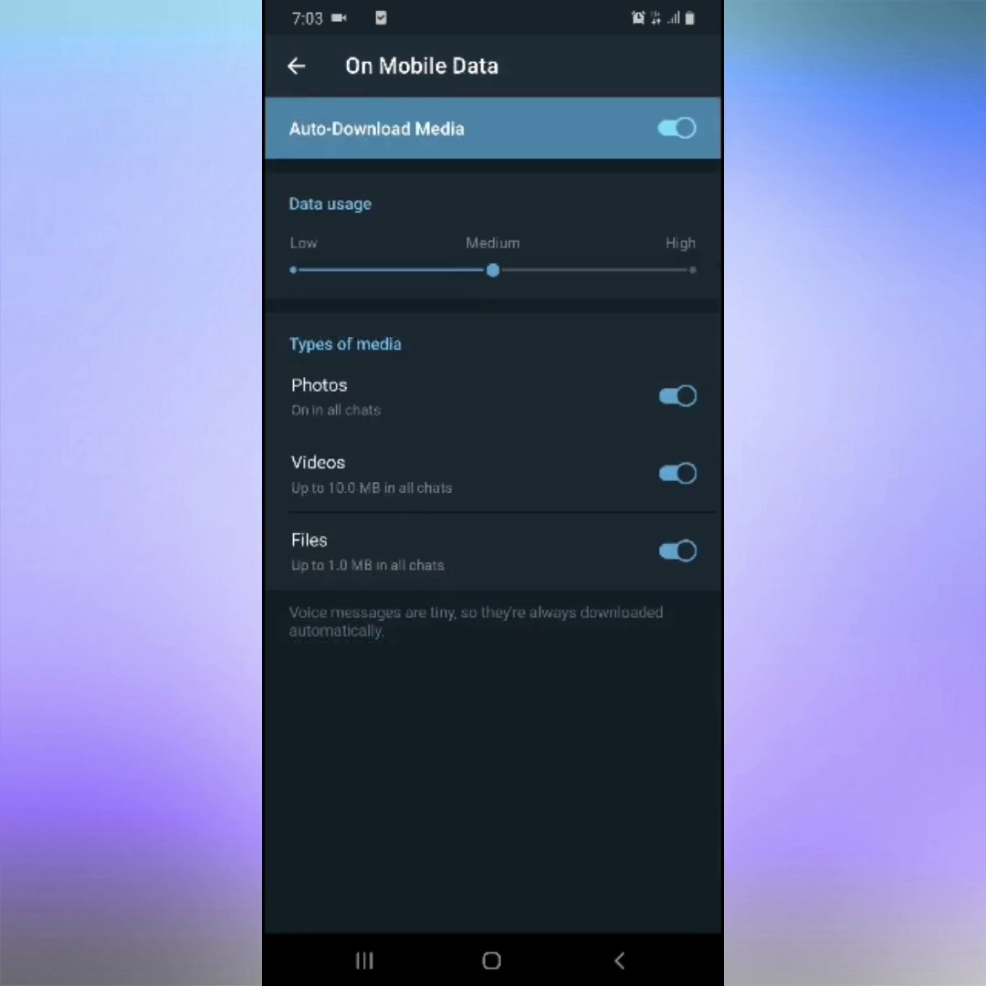
{"action": "left_click", "coordinate": [677, 396]}
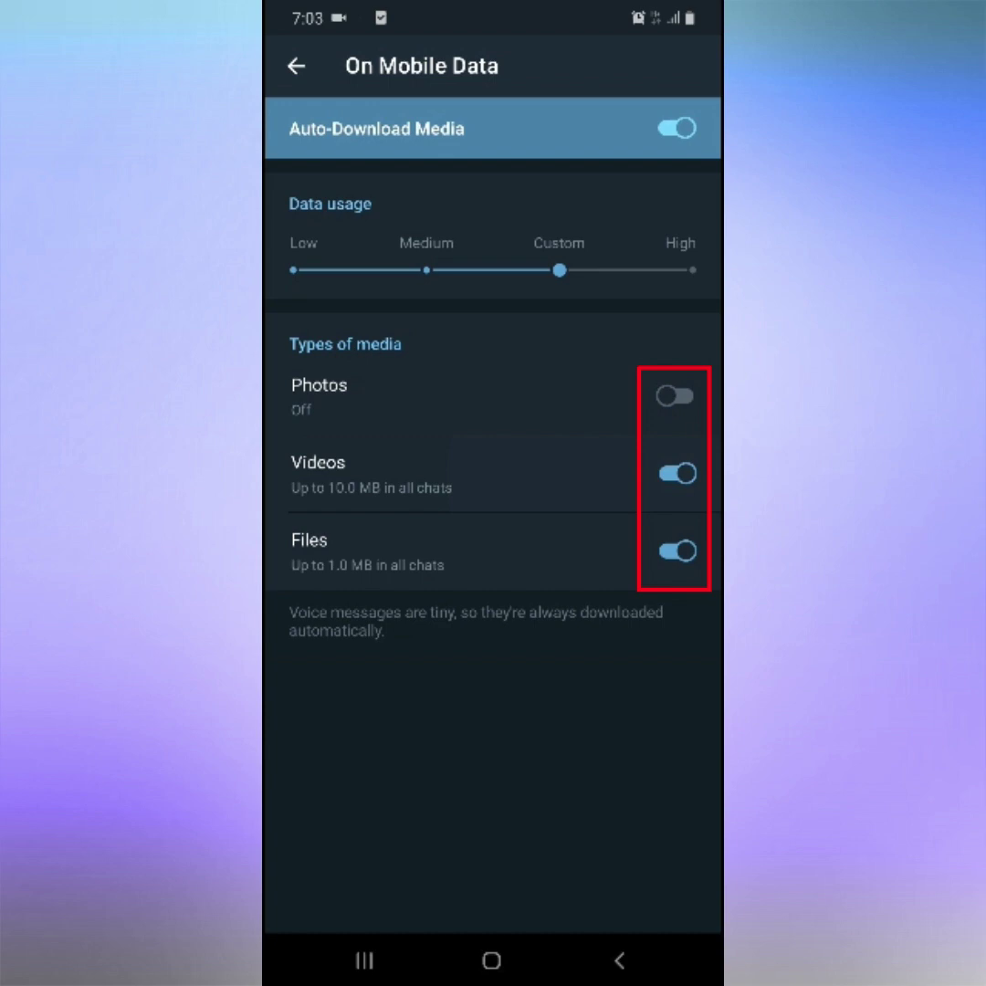
{"action": "left_click", "coordinate": [676, 473]}
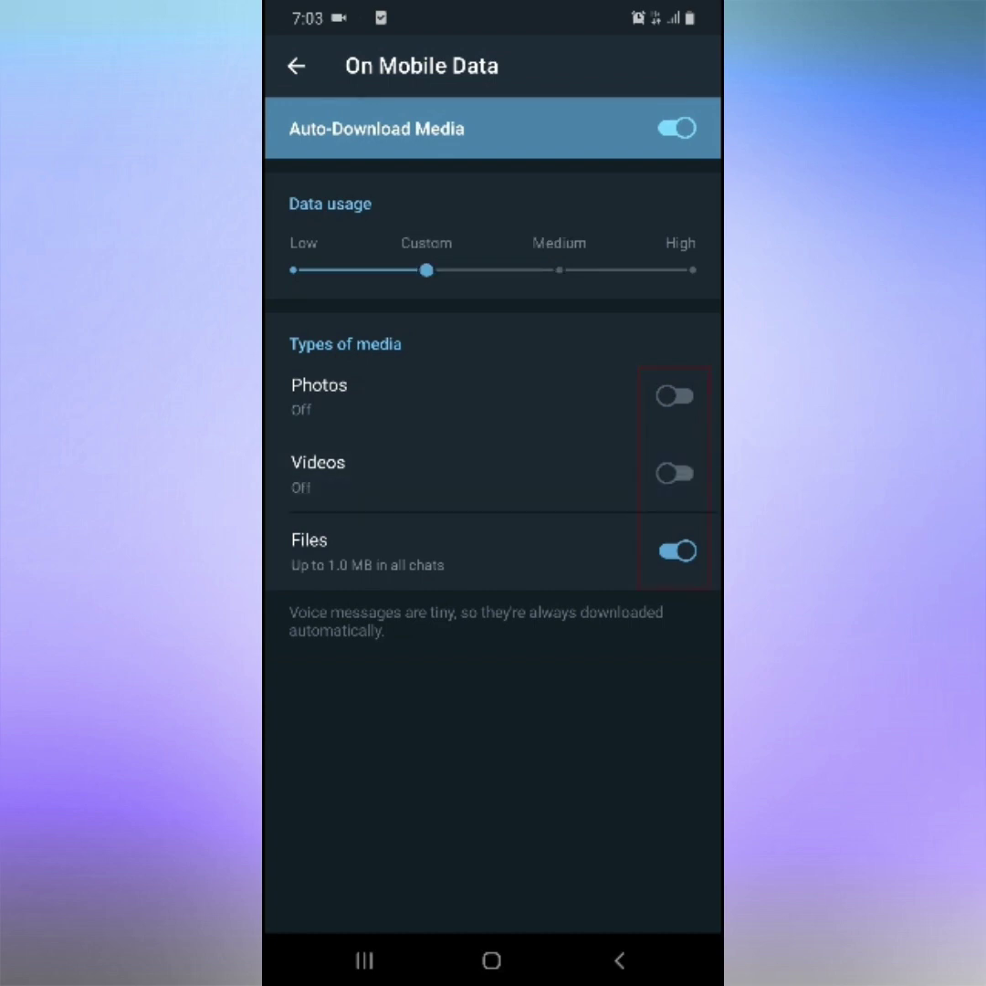
{"action": "left_click", "coordinate": [677, 550]}
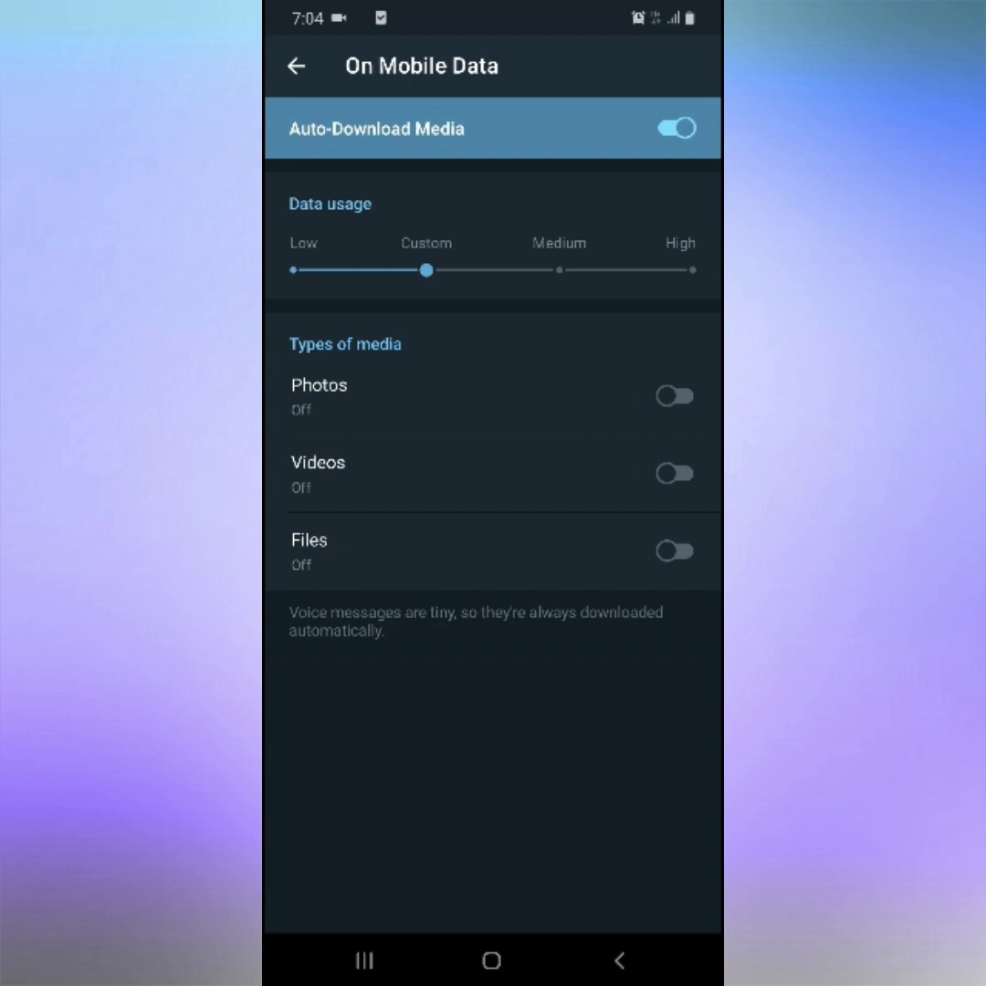
{"action": "left_click", "coordinate": [296, 65]}
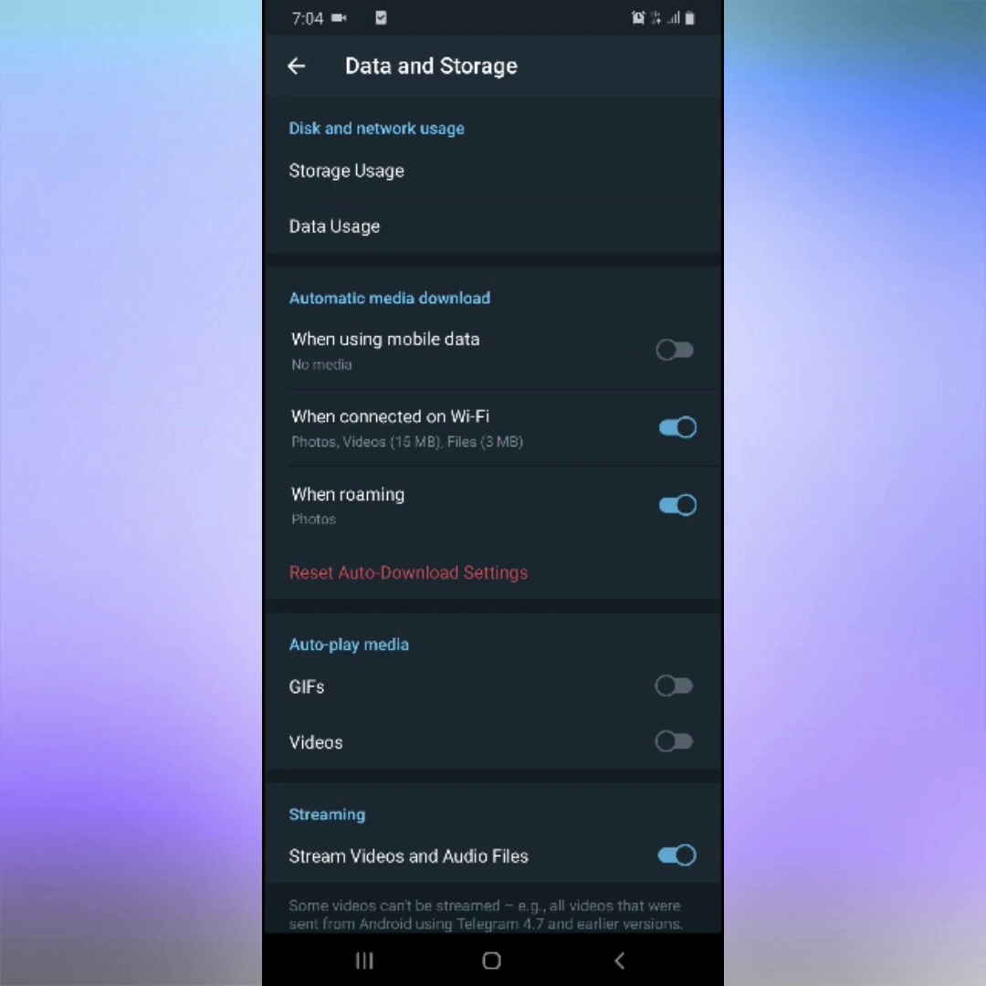
Turn off automatic media download on Wi-Fi and when roaming.
{"action": "left_click", "coordinate": [677, 427]}
{"action": "left_click", "coordinate": [676, 505]}
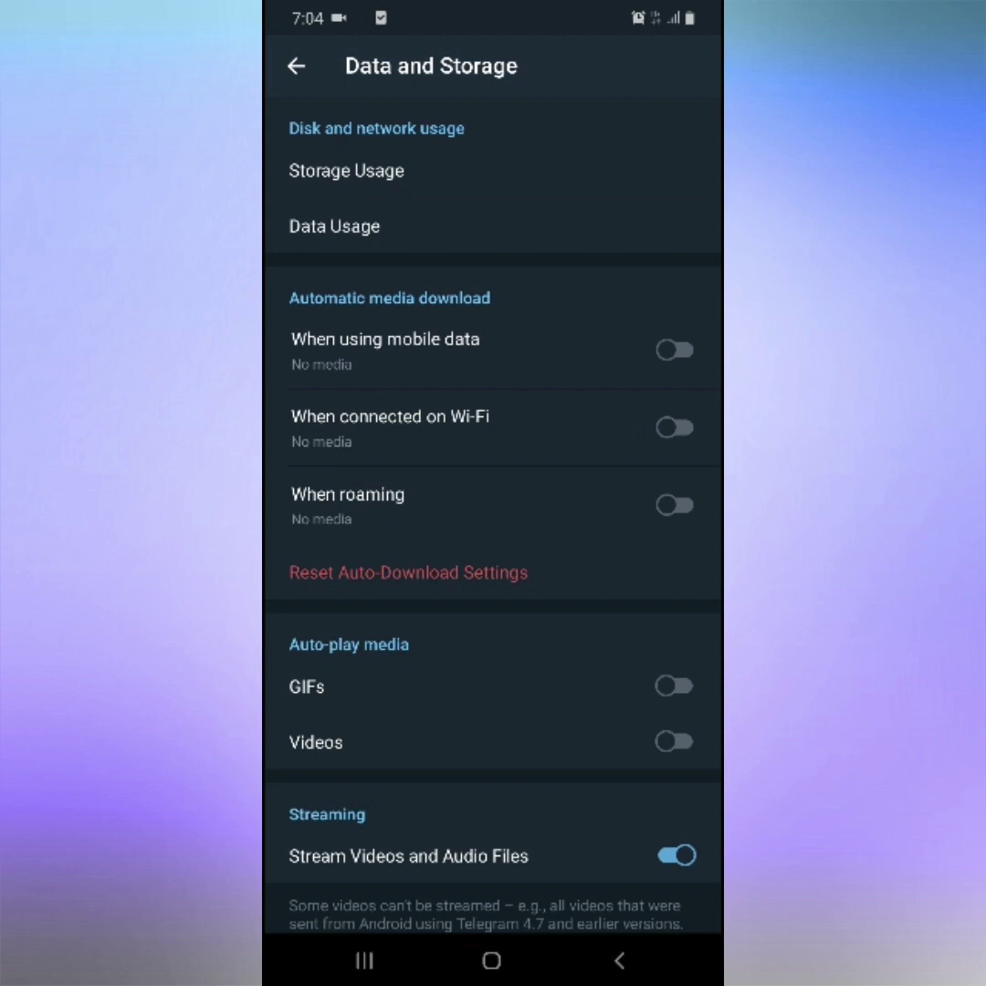
{"action": "scroll", "coordinate": [493, 511], "scroll_direction": "down", "scroll_amount": 3}
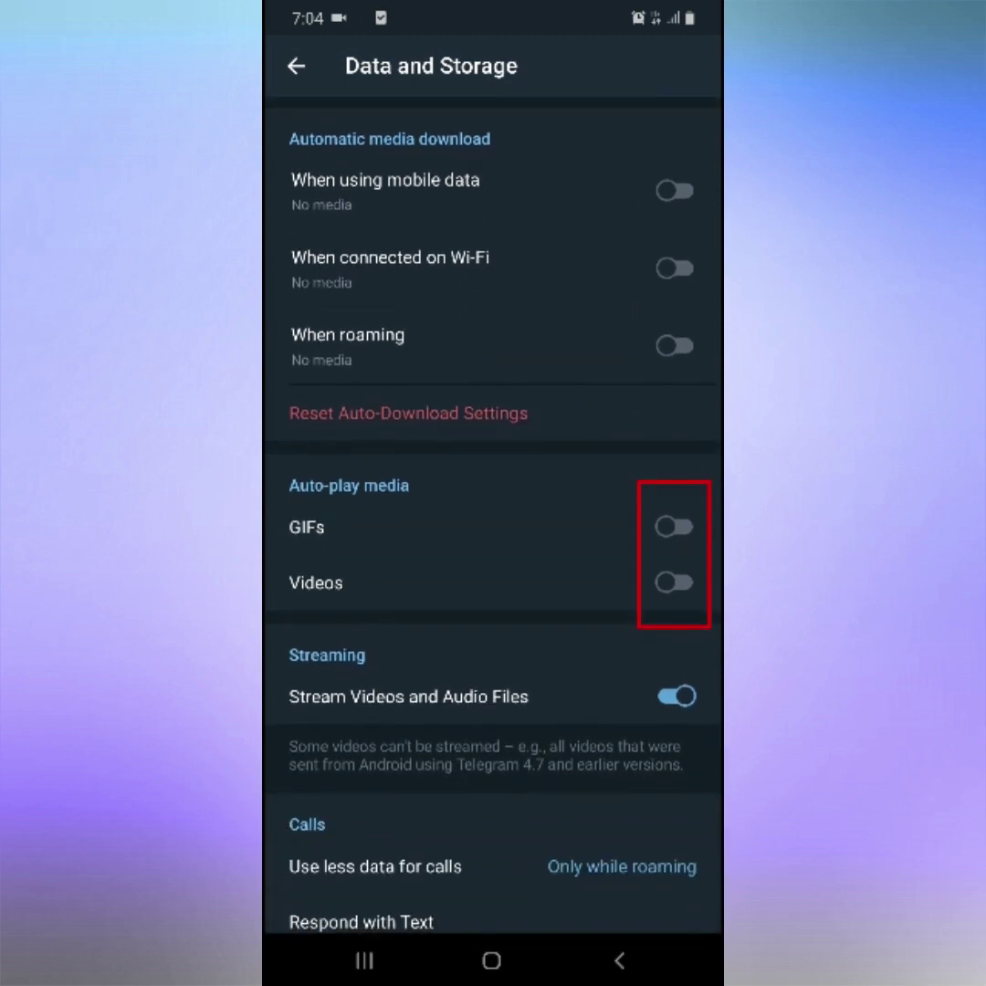
Toggle GIF and video autoplay on, then switch both back off.
{"action": "left_click", "coordinate": [676, 527]}
{"action": "left_click", "coordinate": [676, 582]}
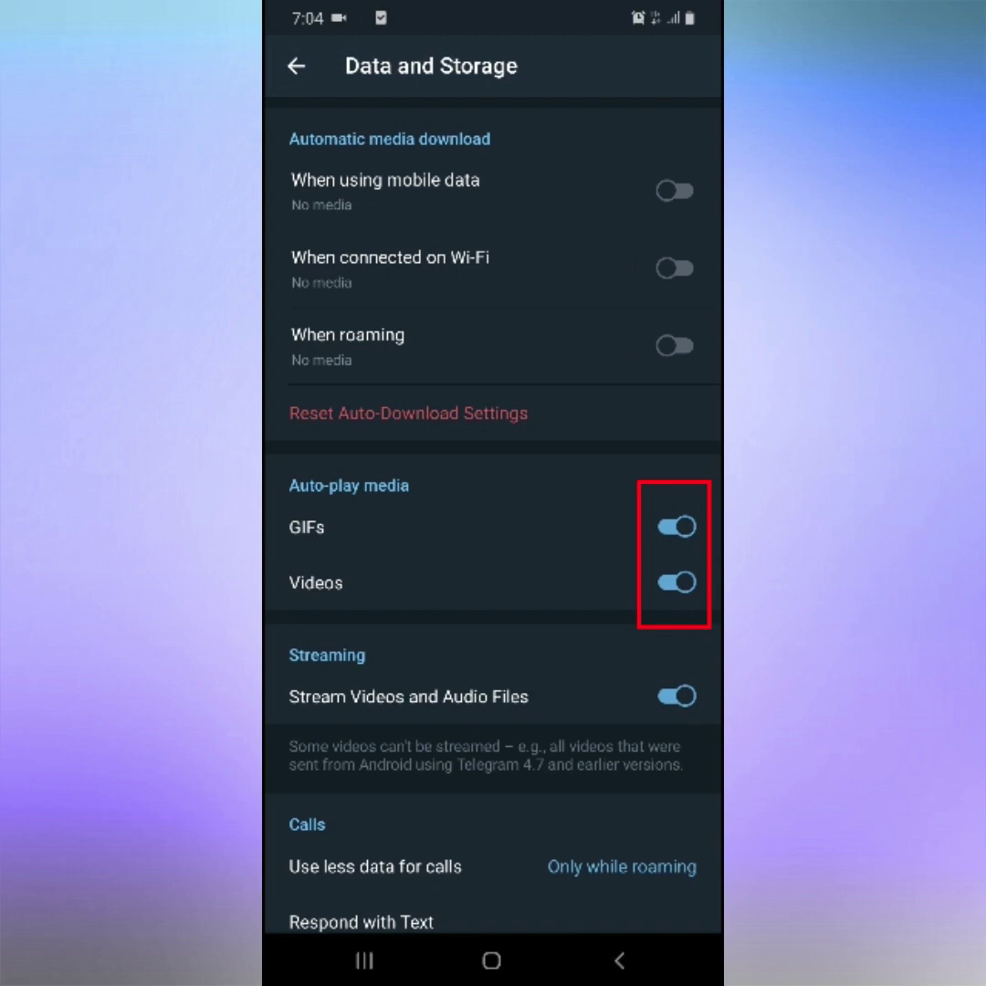
{"action": "left_click", "coordinate": [676, 527]}
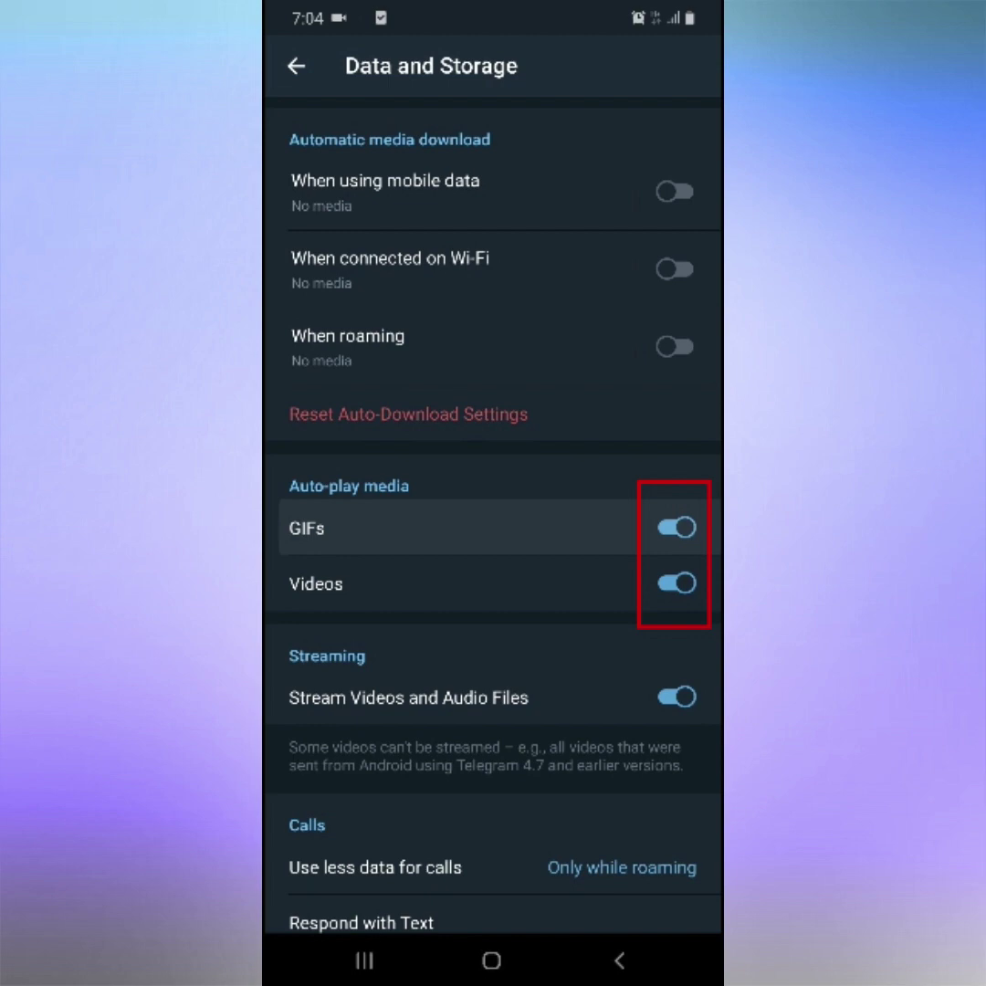
{"action": "left_click", "coordinate": [676, 583]}
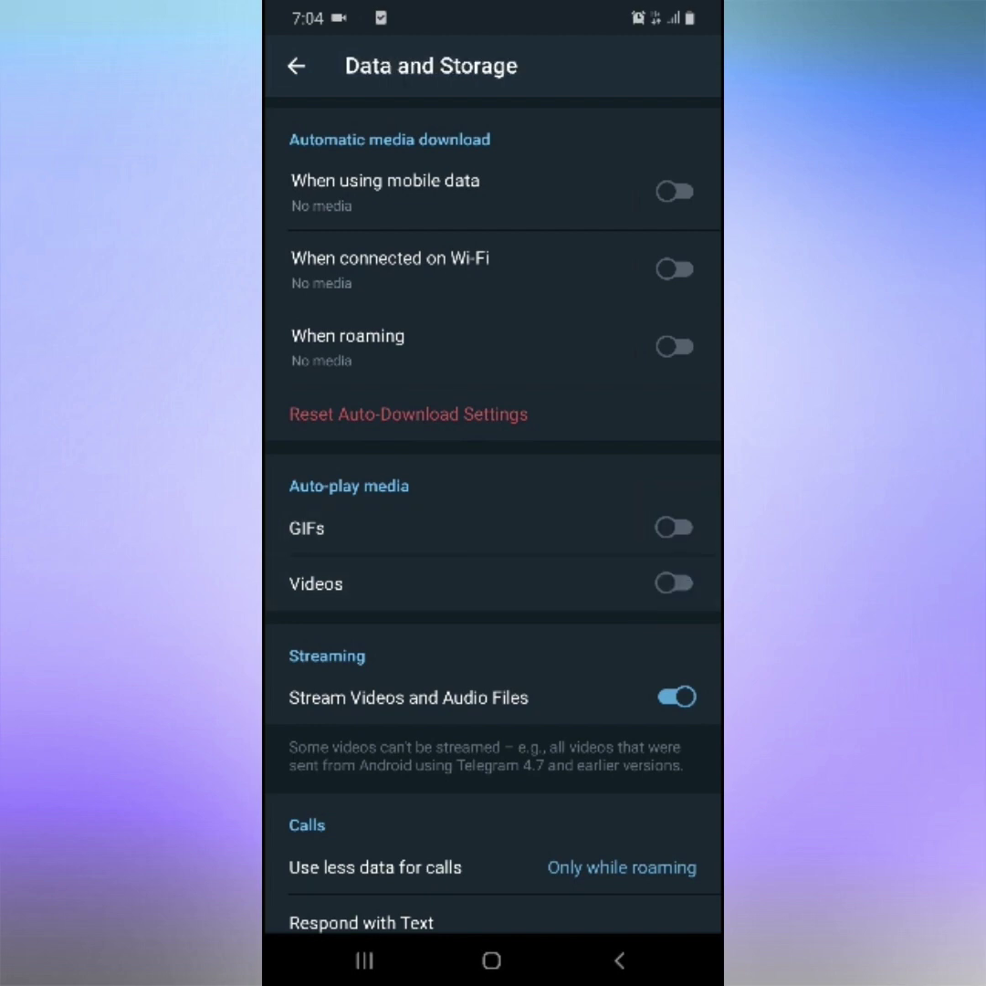
{"action": "scroll", "coordinate": [493, 503], "scroll_direction": "up", "scroll_amount": 3}
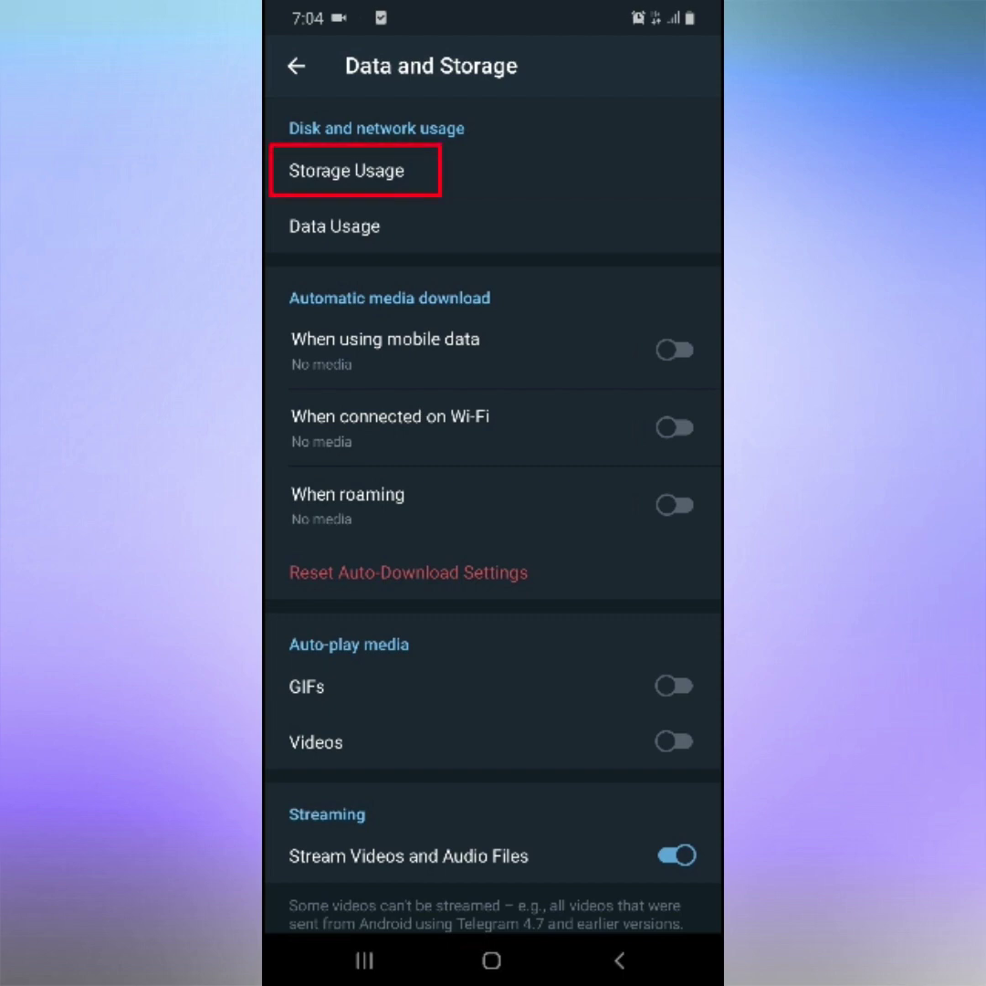
Clear the 5.2 MB cache in Storage Usage with both file types ticked, then back out to the chat list.
{"action": "left_click", "coordinate": [347, 171]}
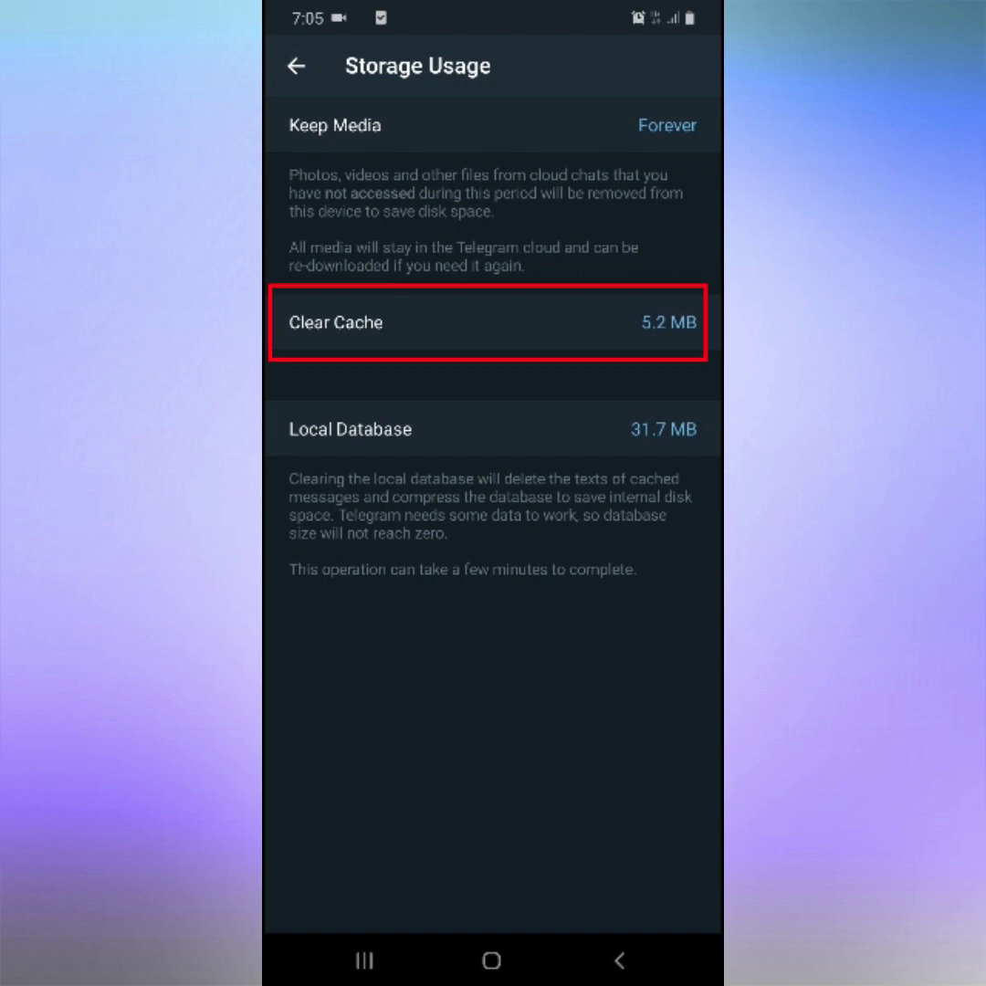
{"action": "left_click", "coordinate": [336, 322]}
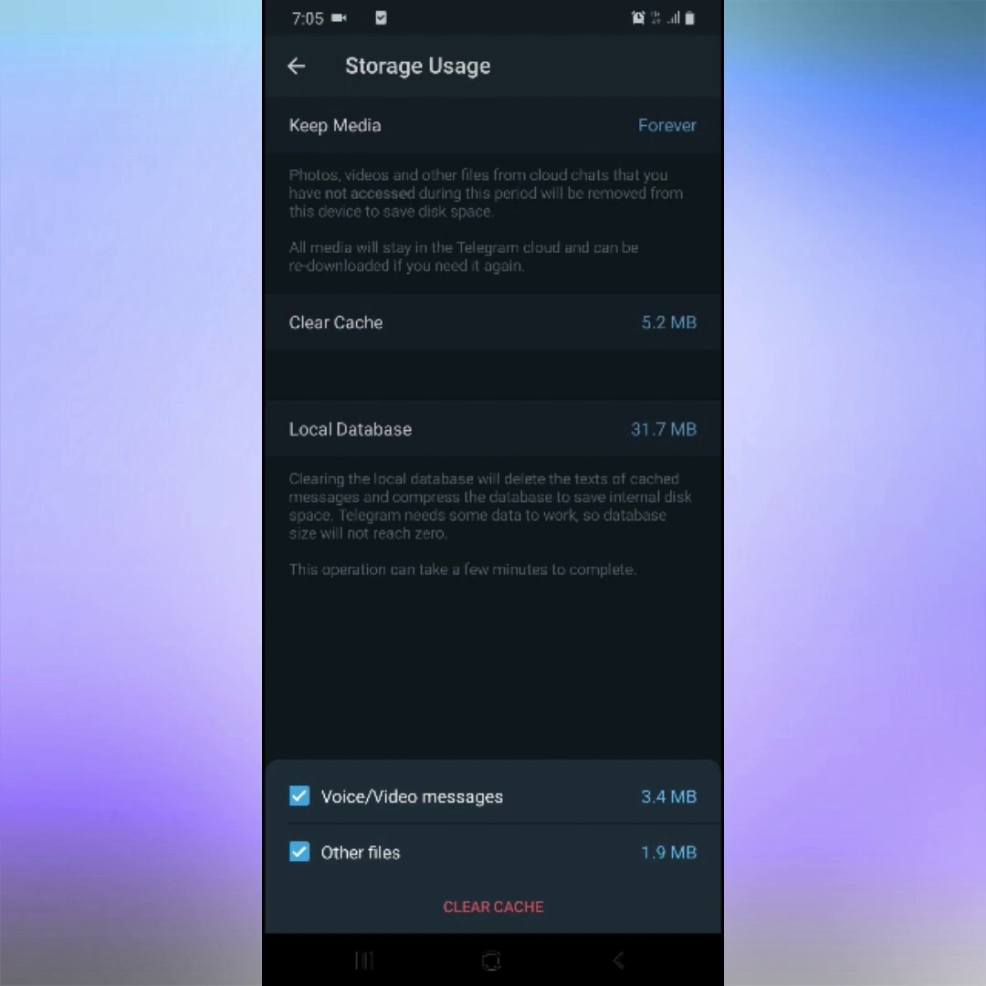
{"action": "left_click", "coordinate": [493, 906]}
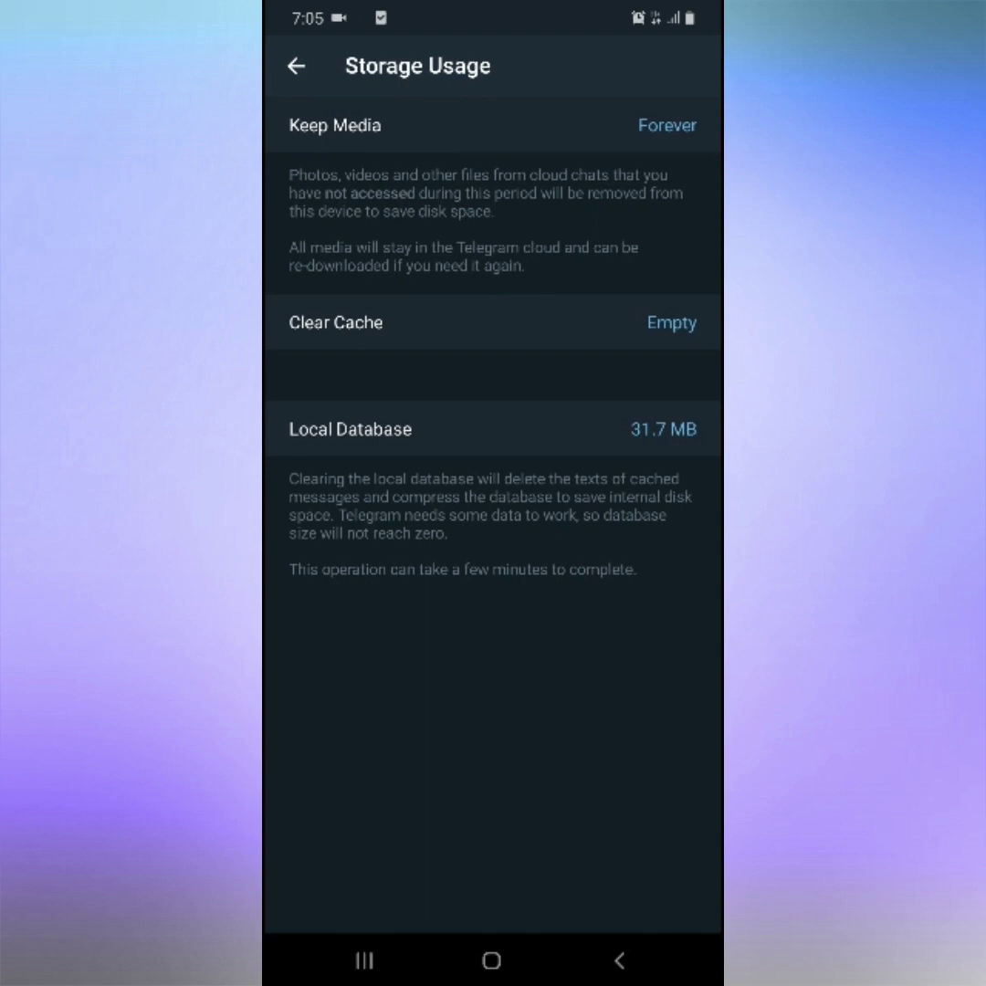
{"action": "left_click", "coordinate": [620, 961]}
{"action": "left_click", "coordinate": [619, 961]}
{"action": "left_click", "coordinate": [620, 961]}
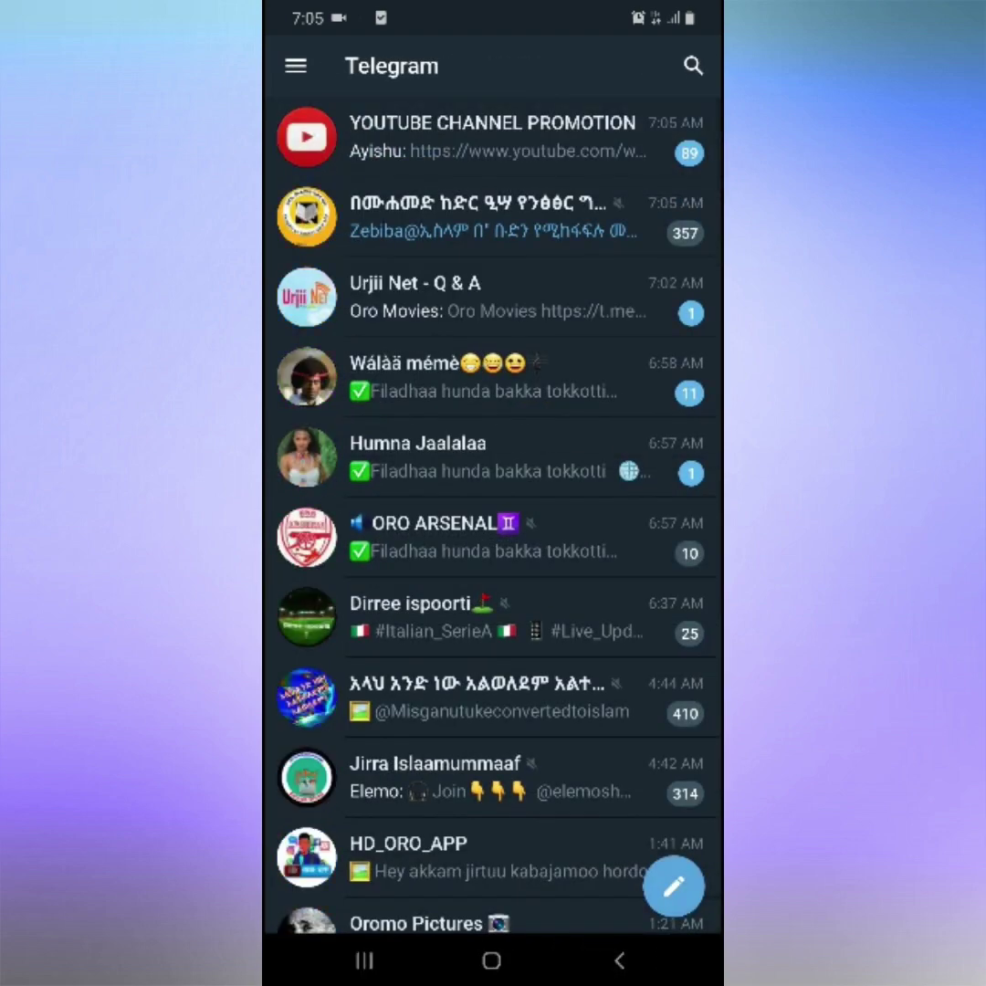
{"action": "scroll", "coordinate": [493, 516], "scroll_direction": "down", "scroll_amount": 3}
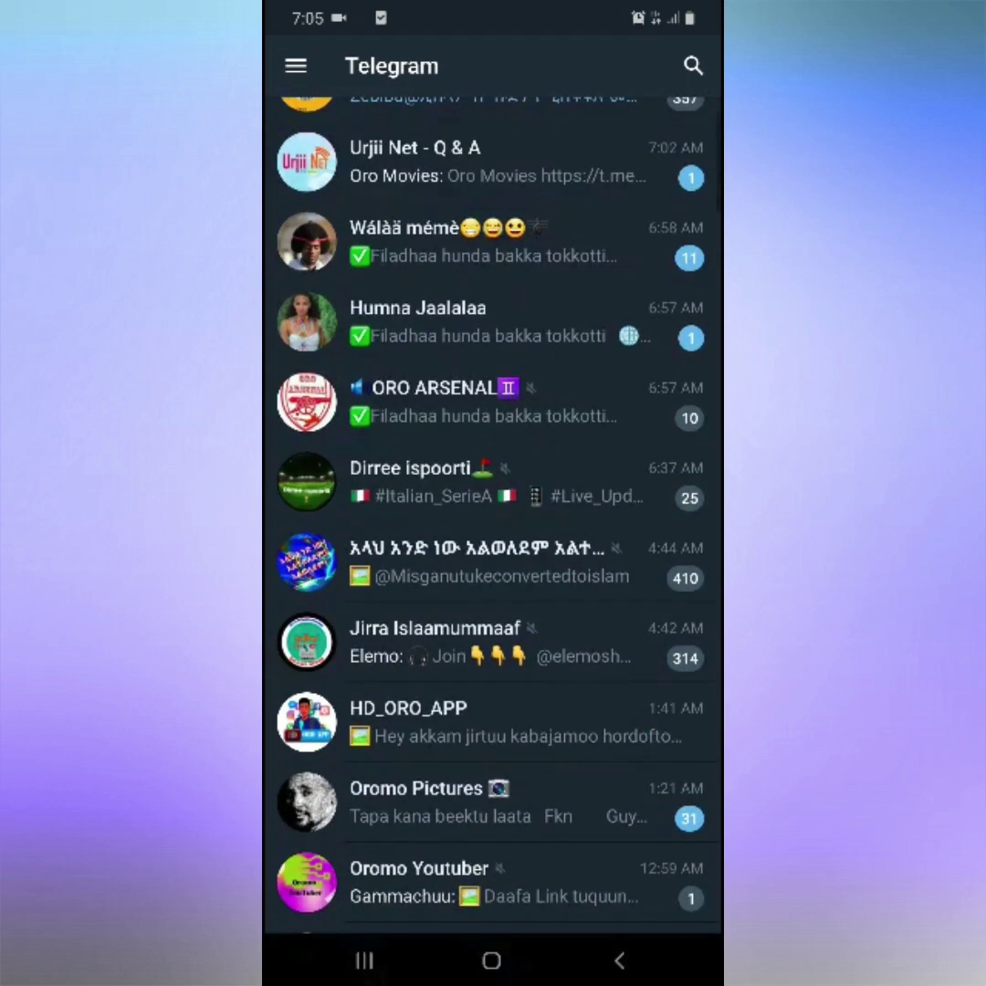
{"action": "scroll", "coordinate": [493, 516], "scroll_direction": "up", "scroll_amount": 3}
{"action": "left_click", "coordinate": [457, 242]}
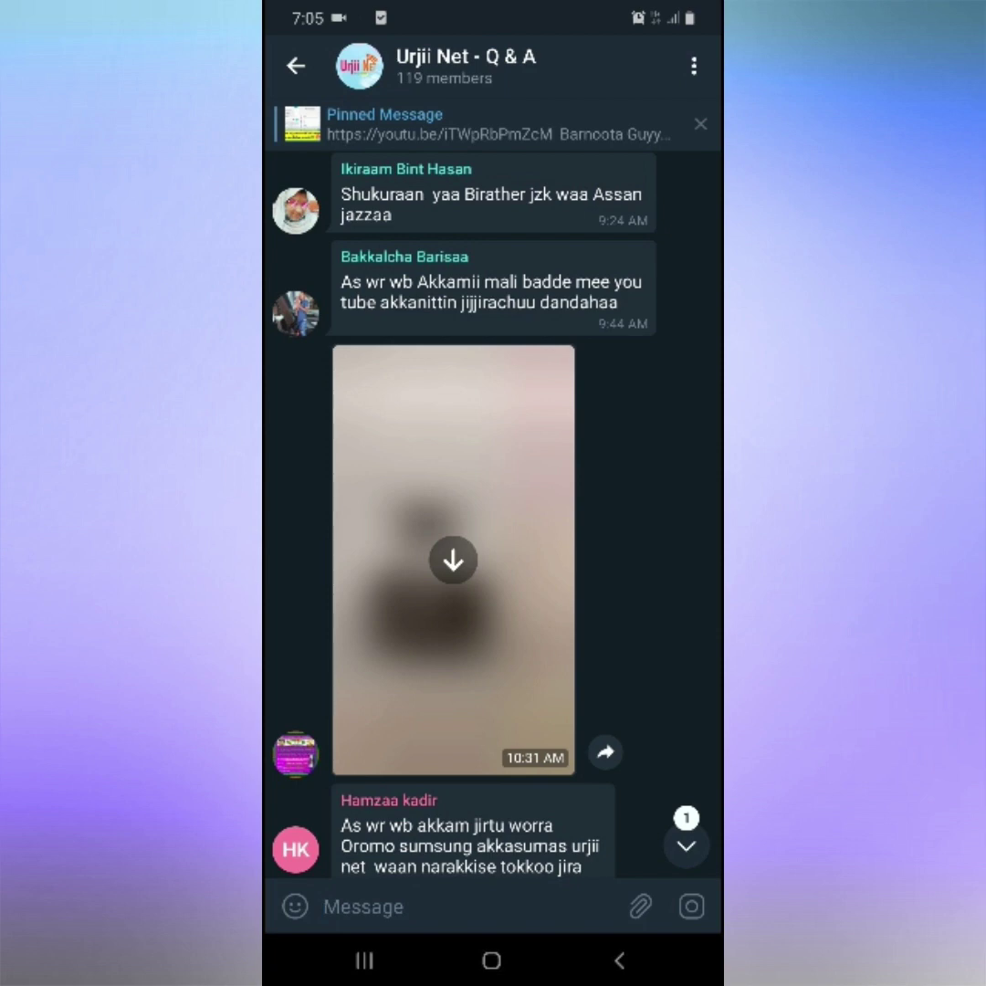
{"action": "scroll", "coordinate": [493, 512], "scroll_direction": "down", "scroll_amount": 5}
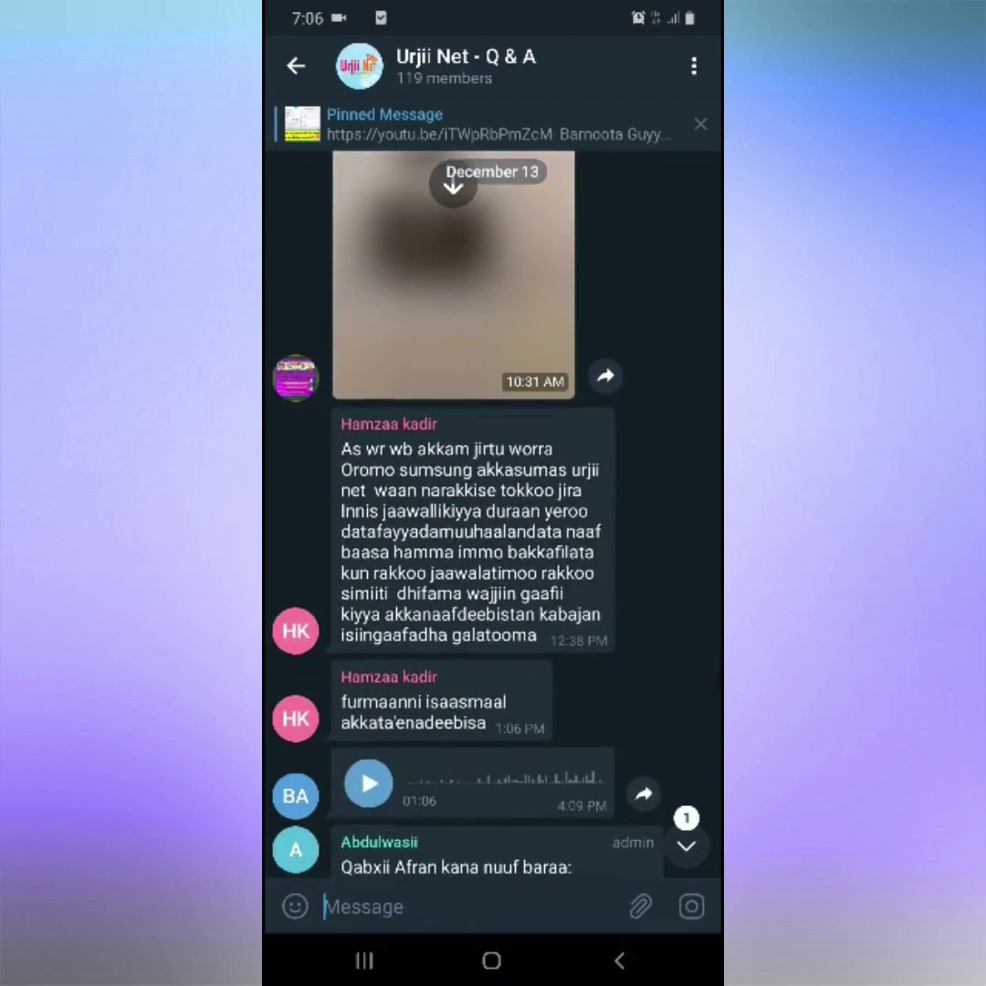
{"action": "scroll", "coordinate": [493, 511], "scroll_direction": "up", "scroll_amount": 2}
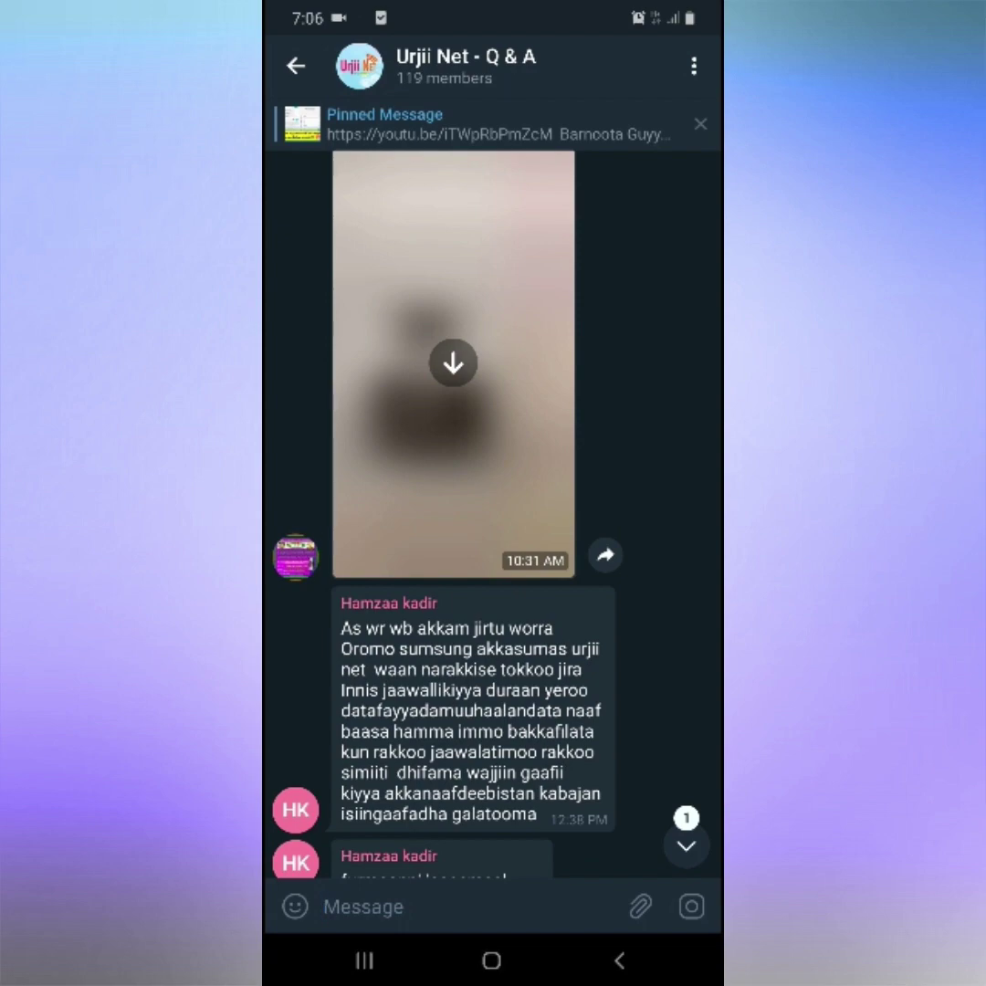
{"action": "left_click", "coordinate": [619, 961]}
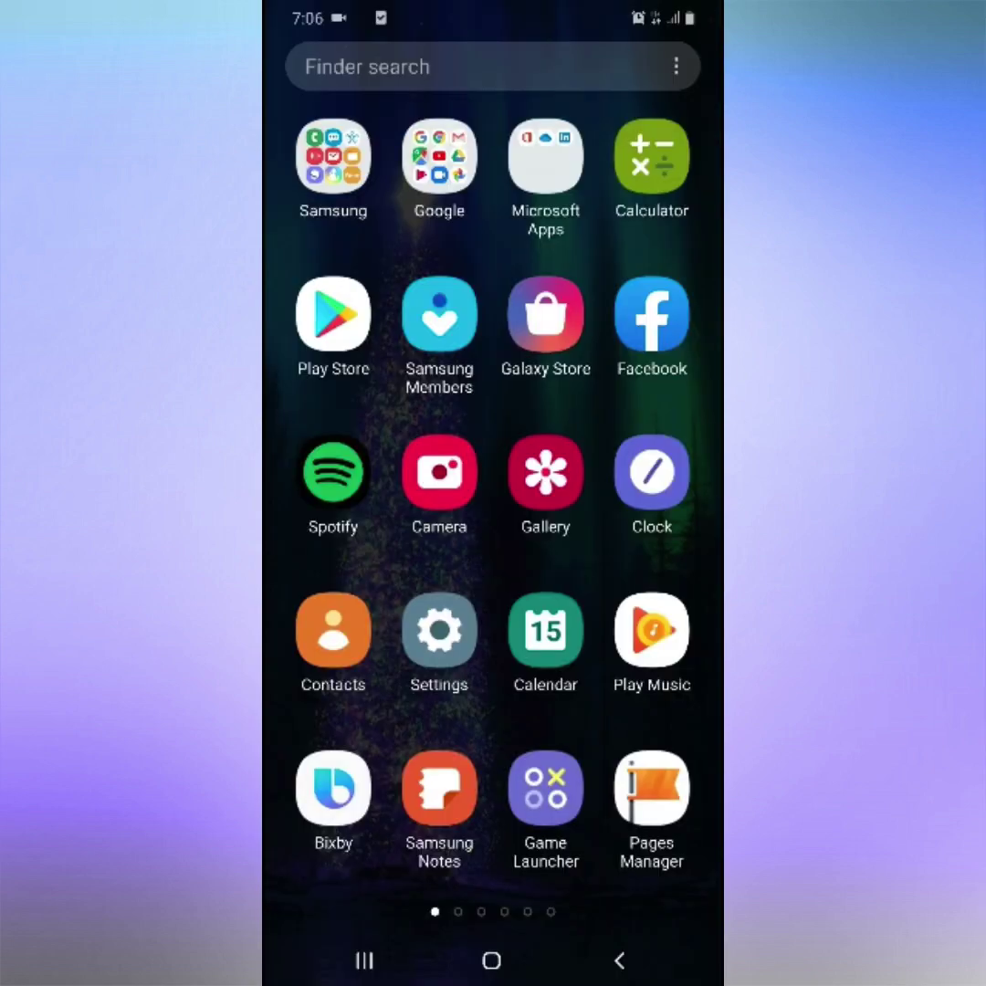
Launch My Files from the Samsung folder and browse Internal storage > Telegram > Telegram Audio.
{"action": "left_click", "coordinate": [337, 154]}
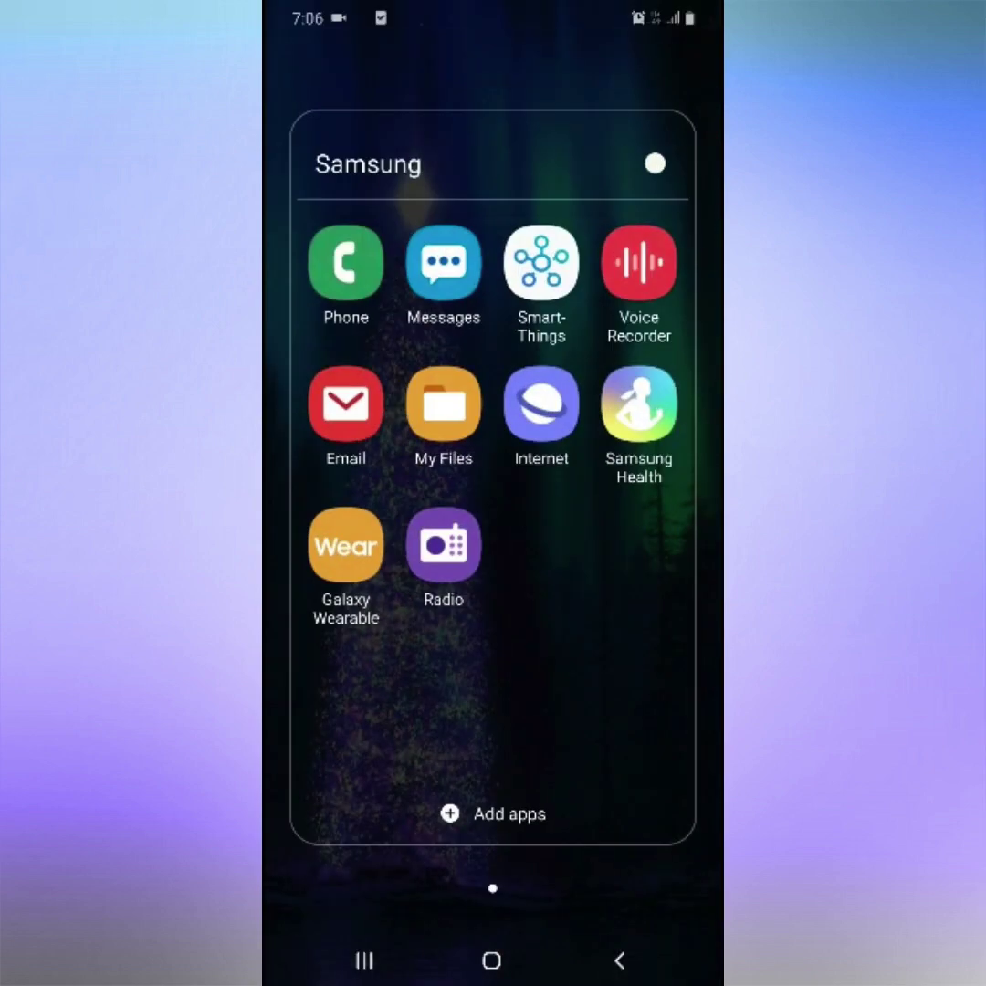
{"action": "left_click", "coordinate": [444, 405]}
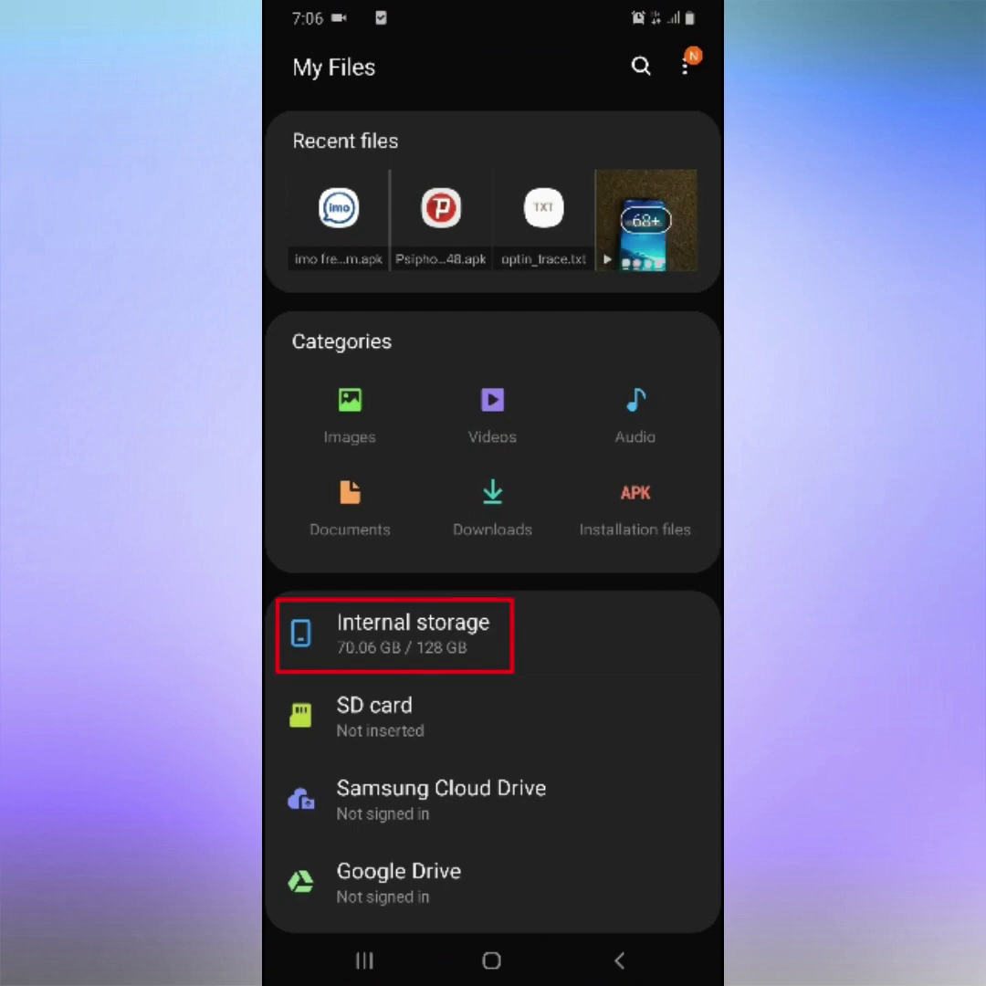
{"action": "left_click", "coordinate": [412, 630]}
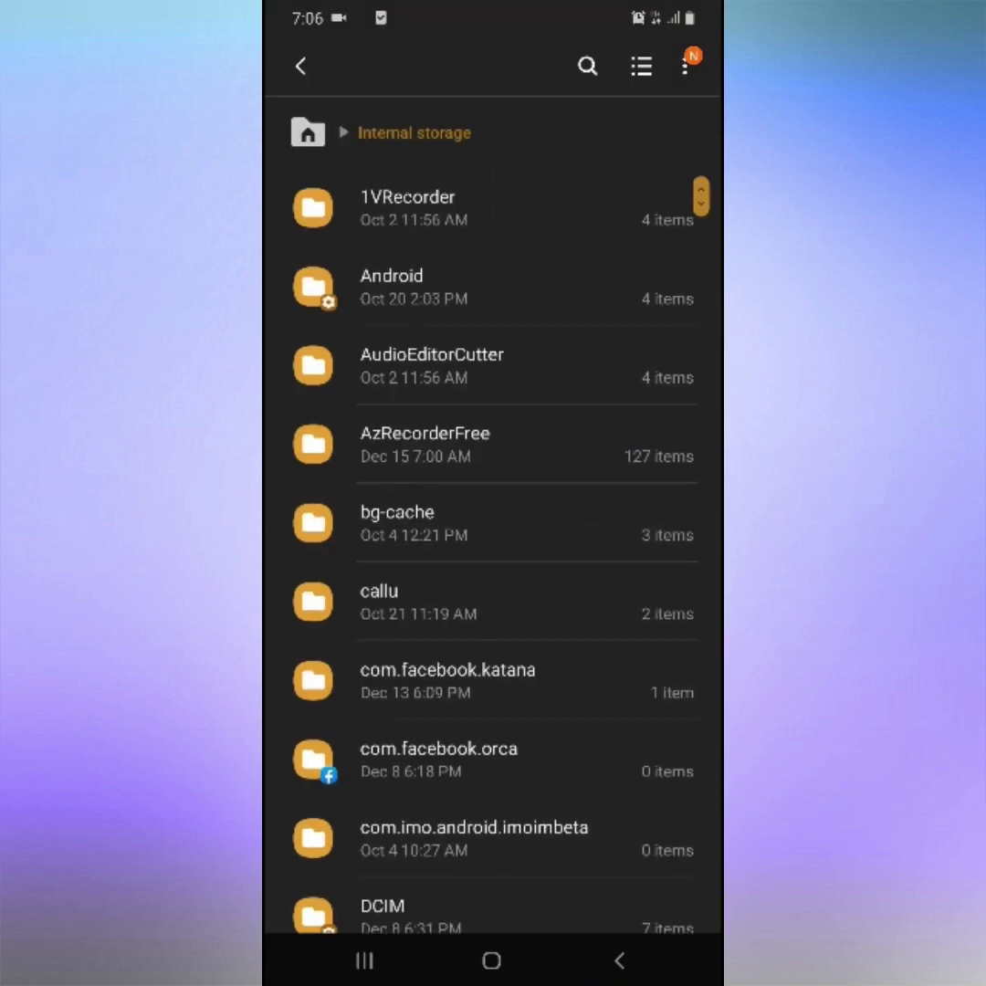
{"action": "scroll", "coordinate": [493, 548], "scroll_direction": "down", "scroll_amount": 1}
{"action": "scroll", "coordinate": [493, 548], "scroll_direction": "down", "scroll_amount": 10}
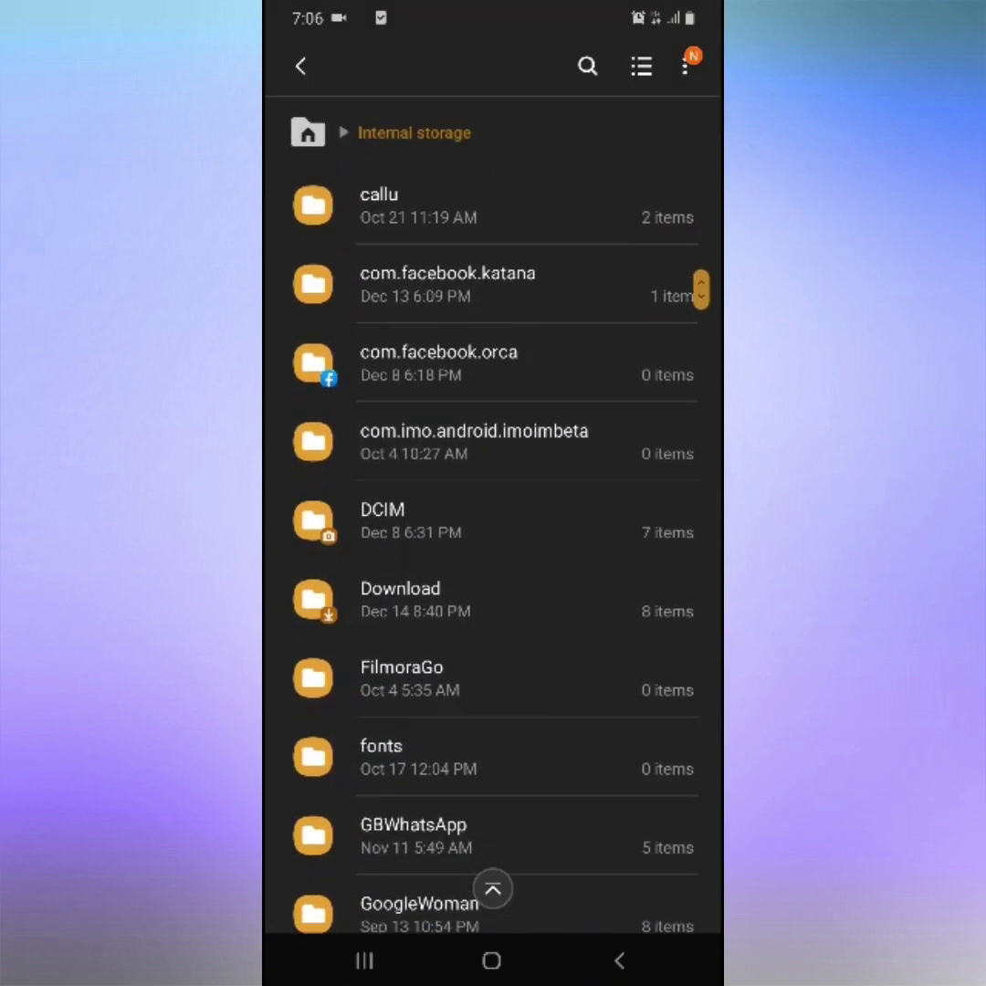
{"action": "scroll", "coordinate": [493, 548], "scroll_direction": "down", "scroll_amount": 10}
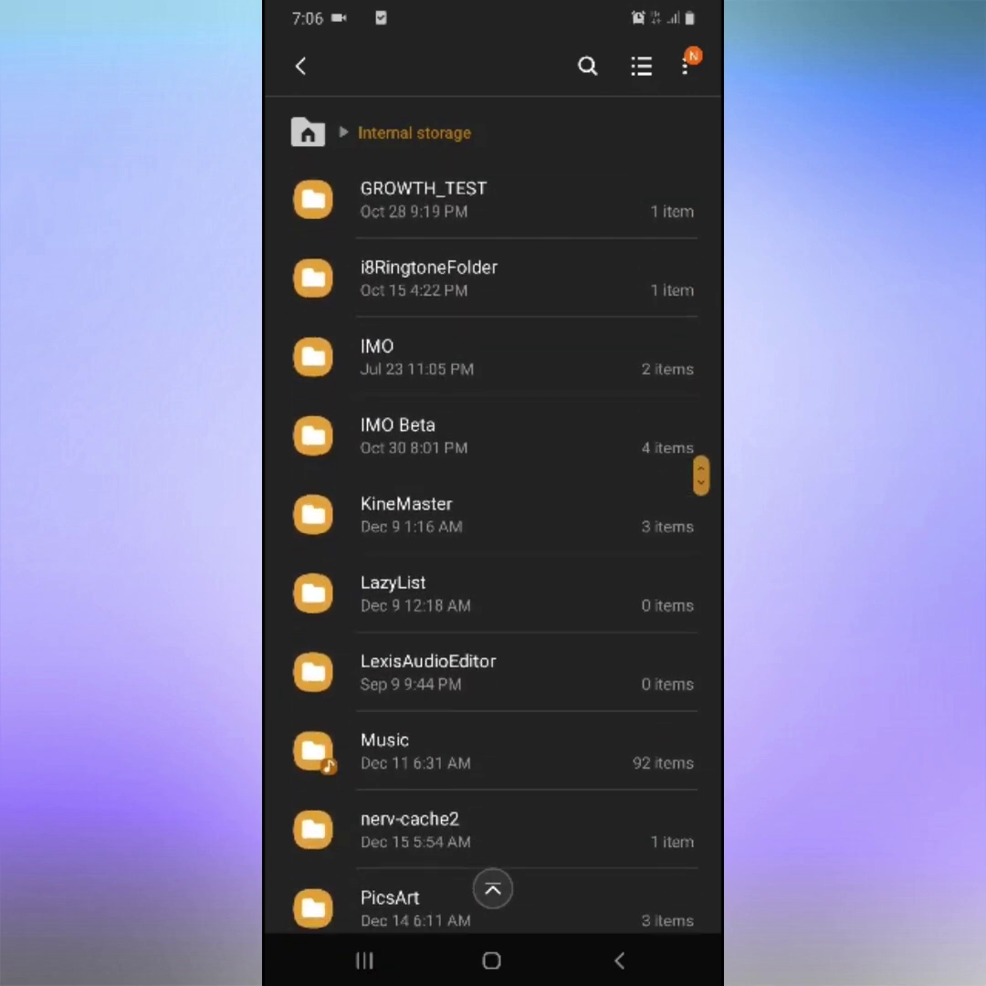
{"action": "scroll", "coordinate": [493, 548], "scroll_direction": "down", "scroll_amount": 10}
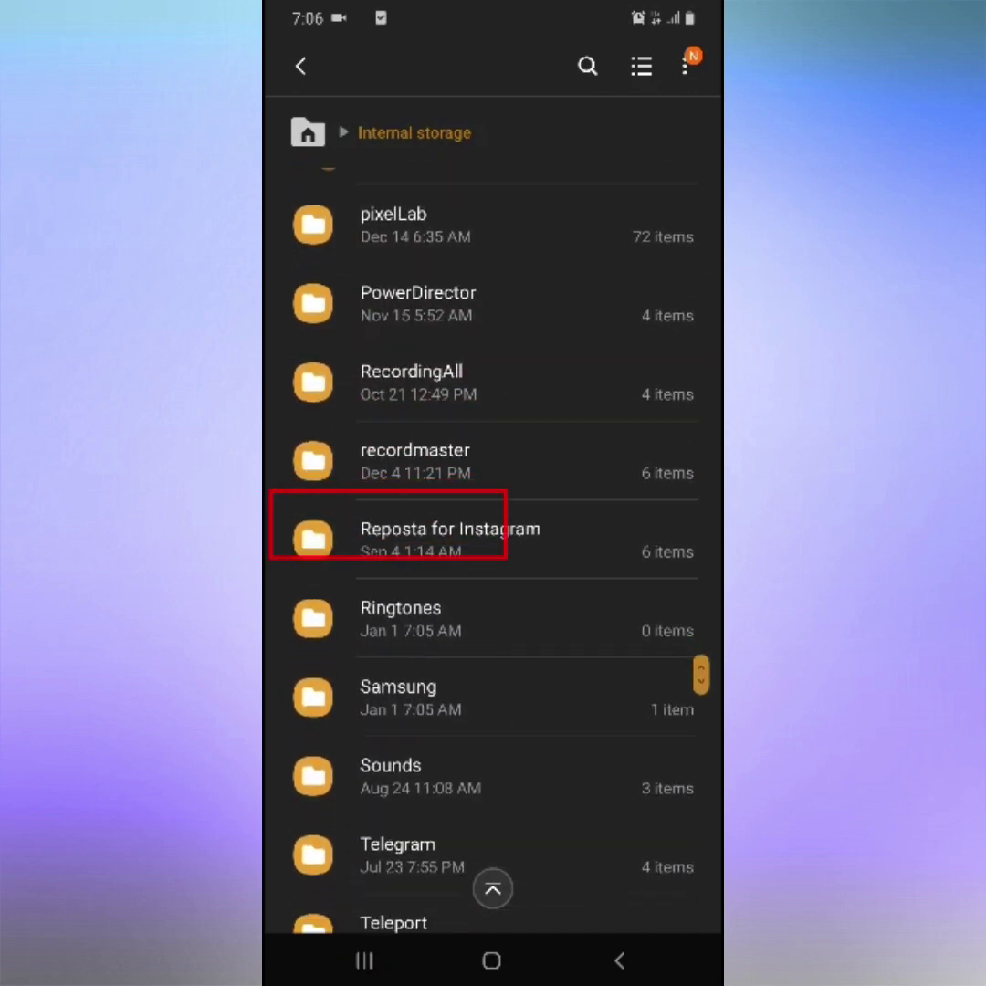
{"action": "scroll", "coordinate": [494, 548], "scroll_direction": "down", "scroll_amount": 1}
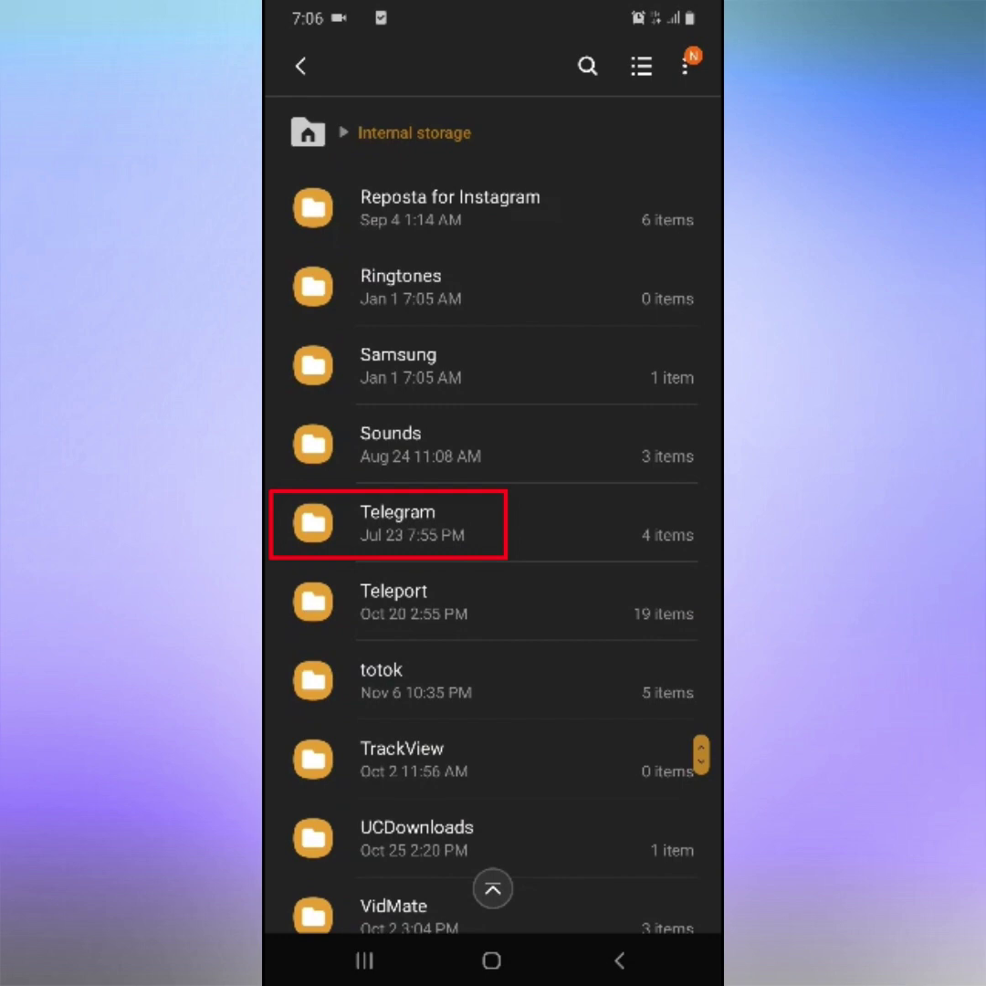
{"action": "left_click", "coordinate": [393, 523]}
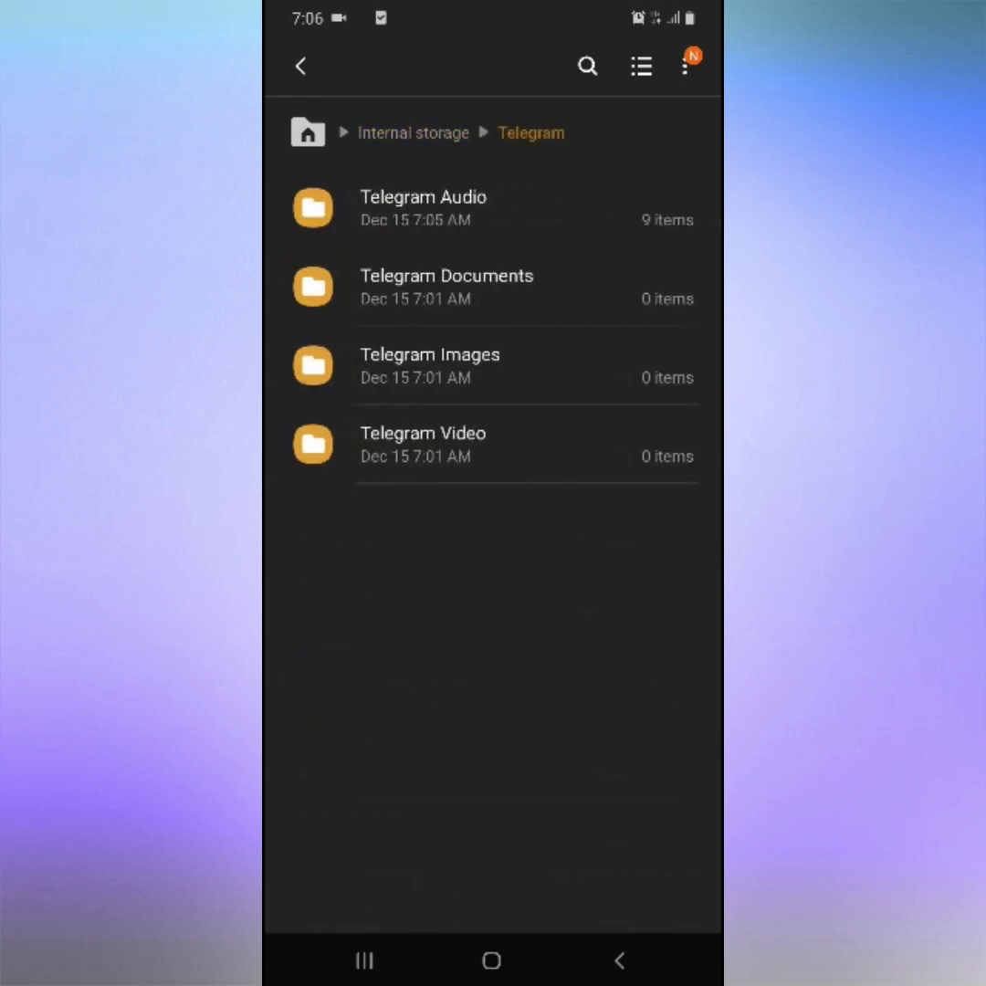
{"action": "left_click", "coordinate": [422, 207]}
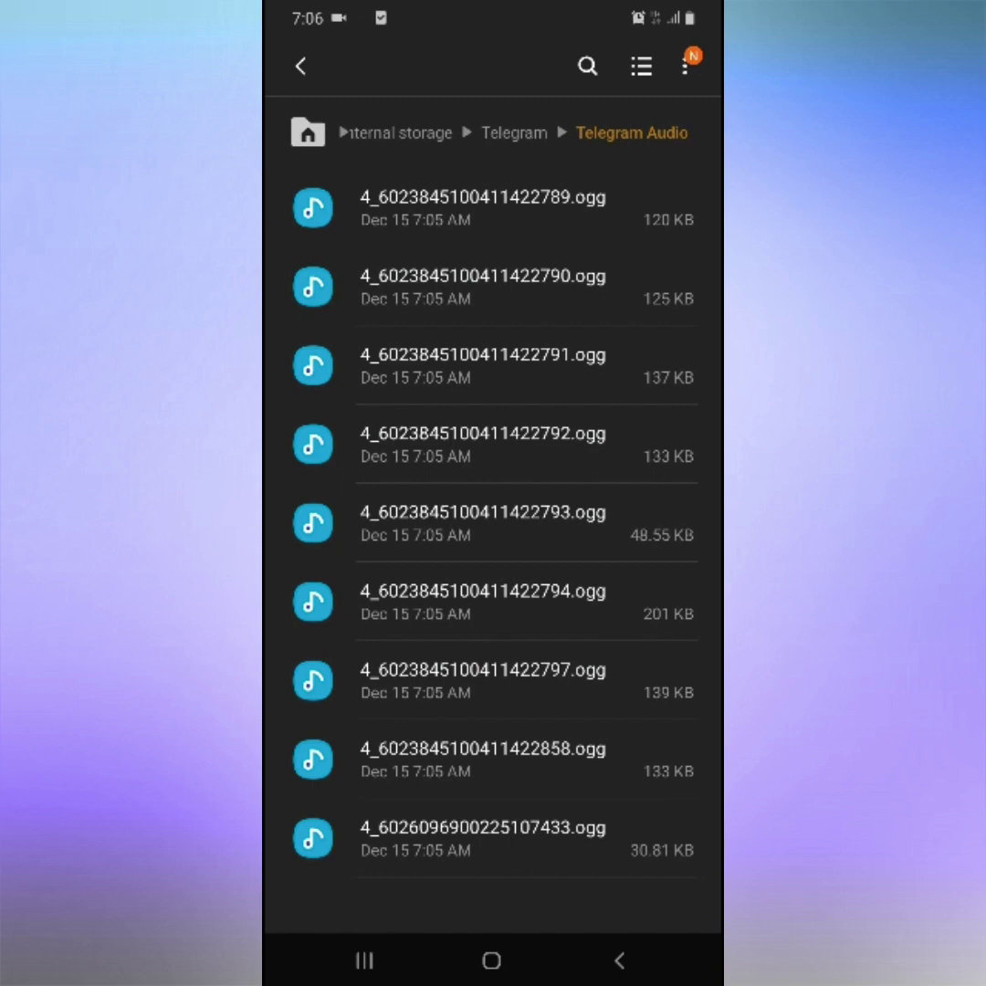
Check the Telegram Images and Telegram Video folders, confirming both are empty.
{"action": "scroll", "coordinate": [493, 548], "scroll_direction": "up", "scroll_amount": 3}
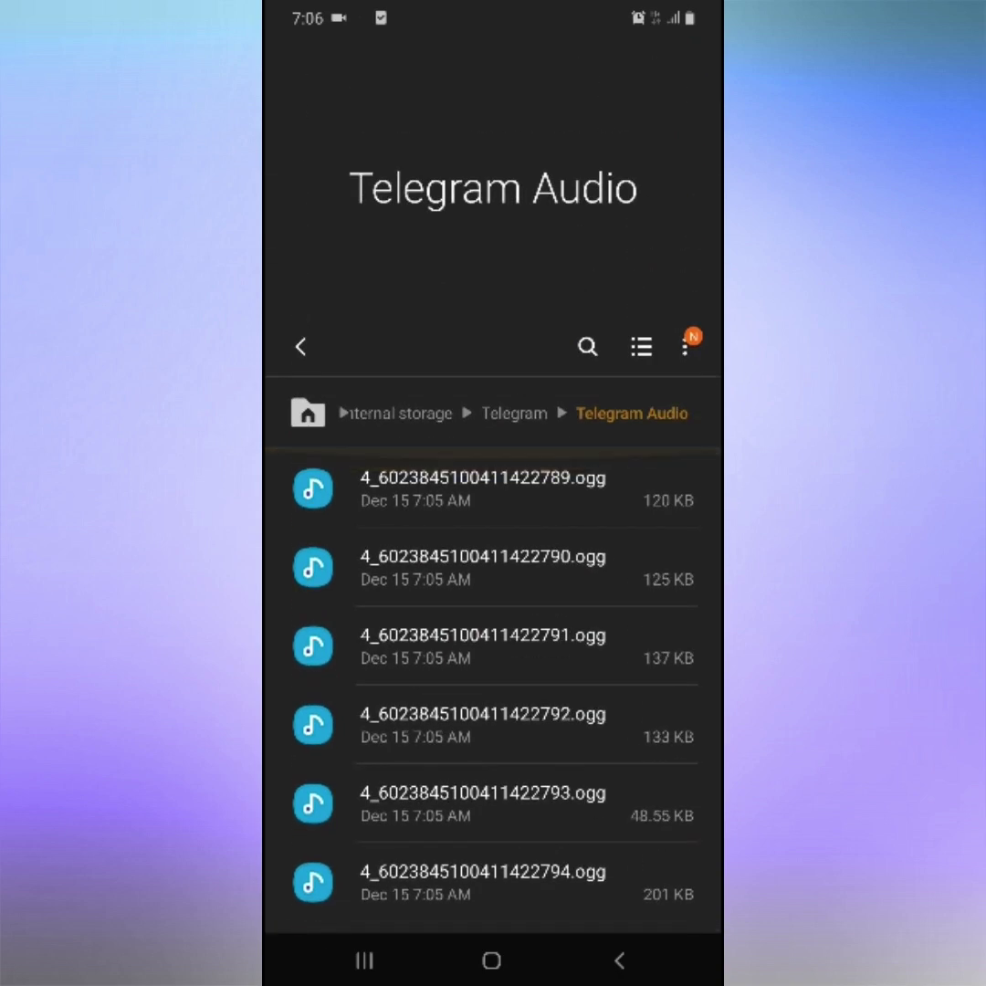
{"action": "scroll", "coordinate": [493, 639], "scroll_direction": "down", "scroll_amount": 3}
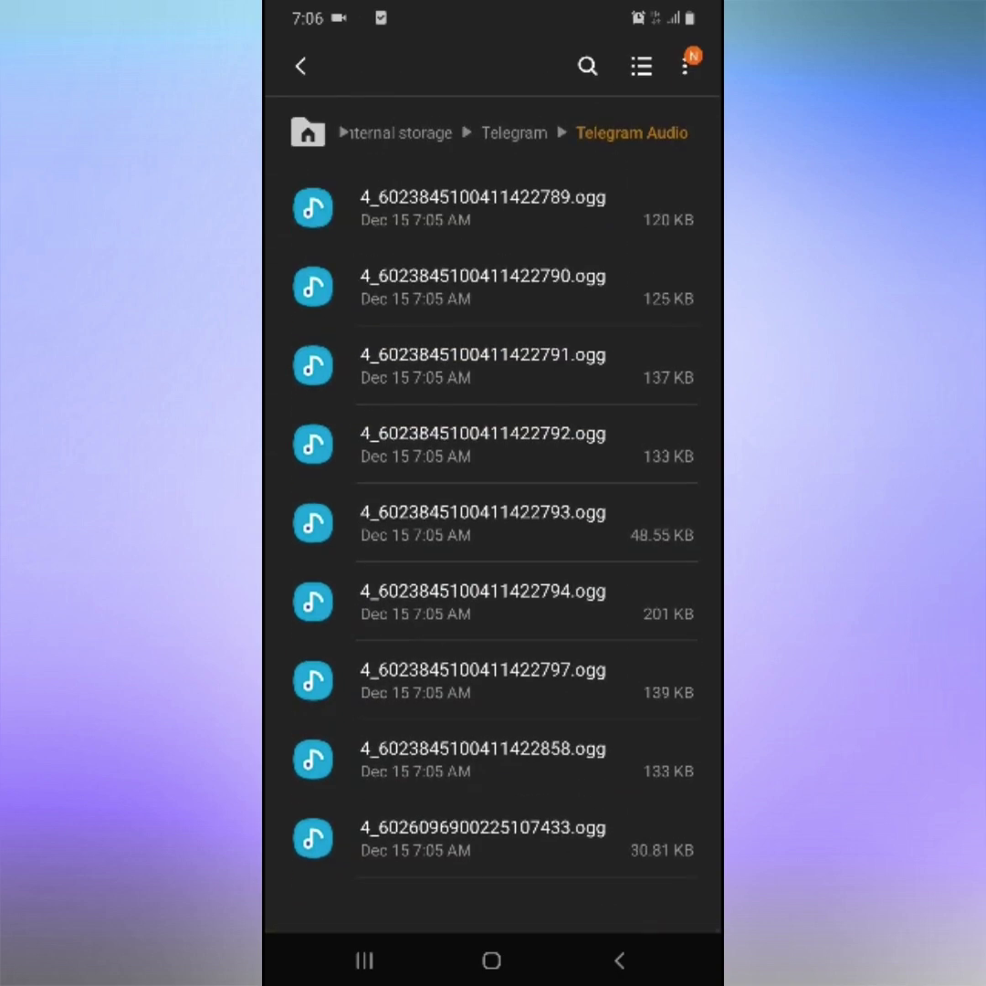
{"action": "left_click", "coordinate": [619, 961]}
{"action": "left_click", "coordinate": [429, 366]}
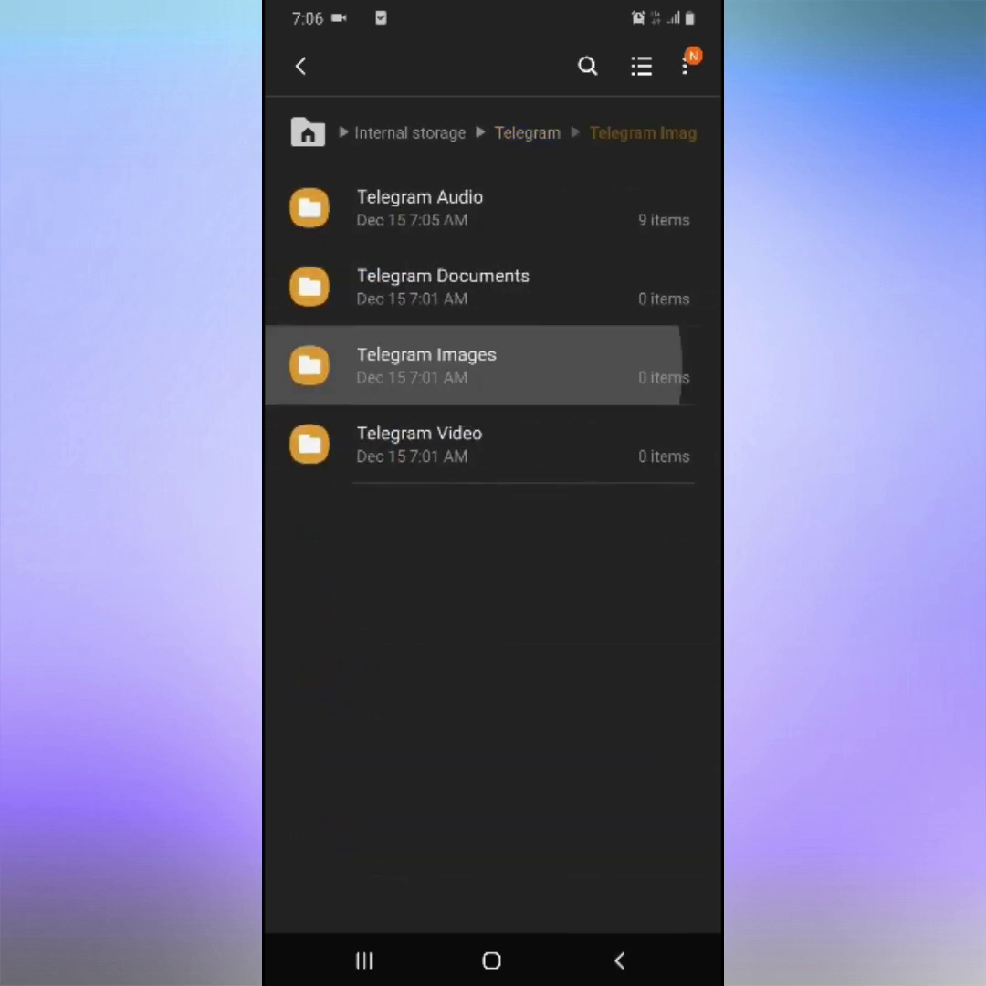
{"action": "left_click", "coordinate": [620, 961]}
{"action": "left_click", "coordinate": [423, 444]}
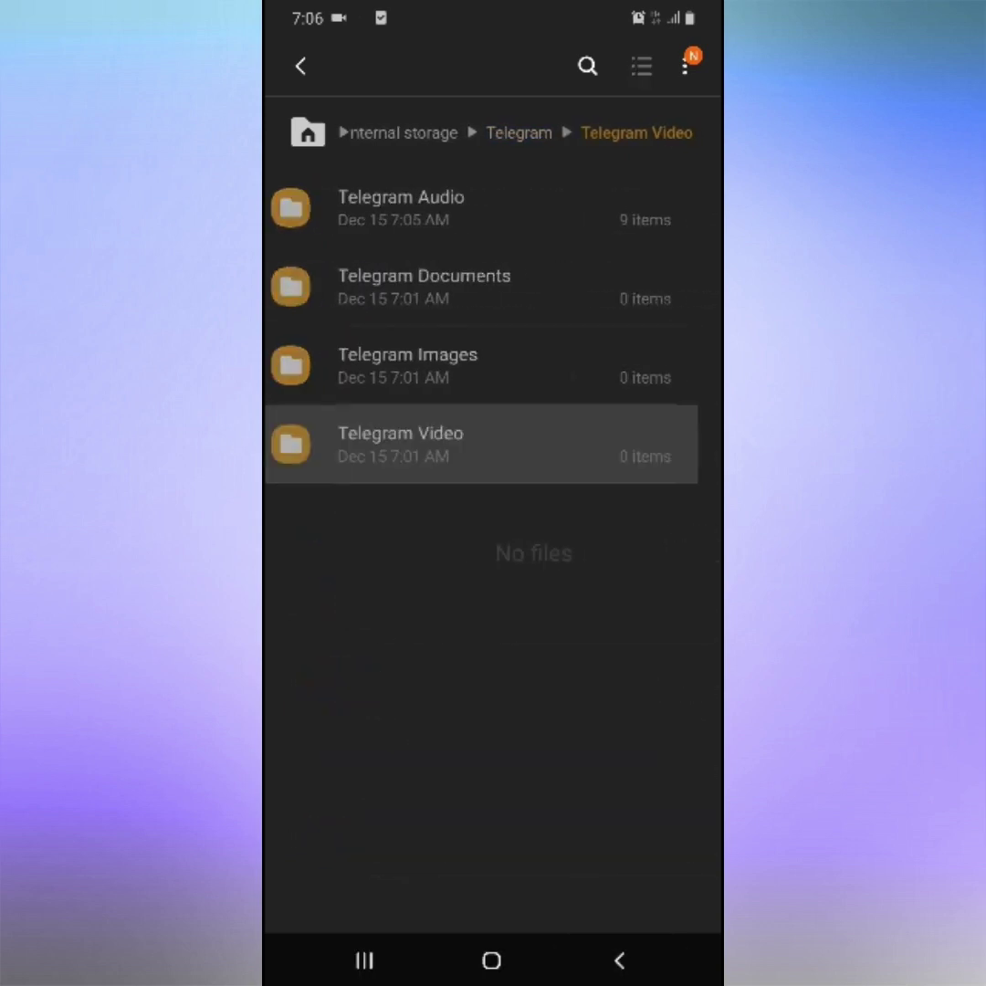
{"action": "left_click", "coordinate": [619, 960]}
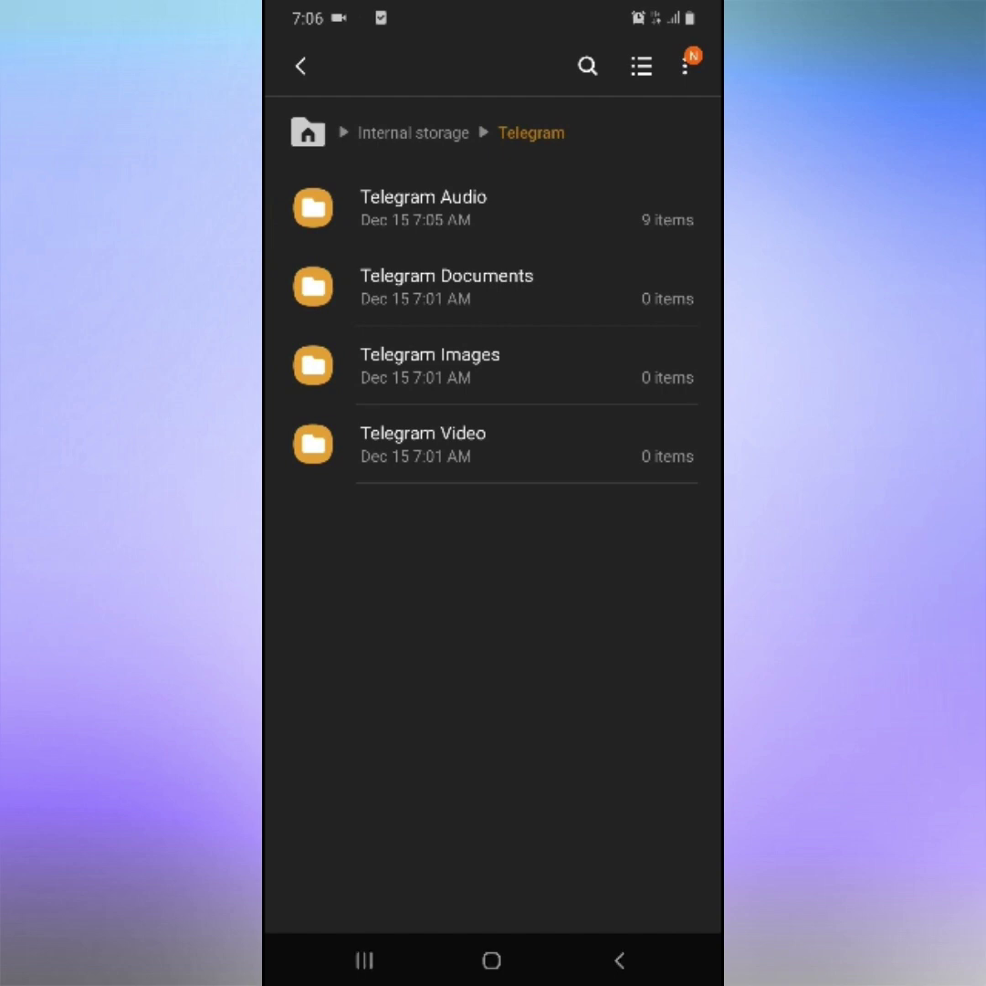
Revisit Telegram Audio, select then deselect its folder, and exit My Files to the home screen.
{"action": "left_click", "coordinate": [423, 208]}
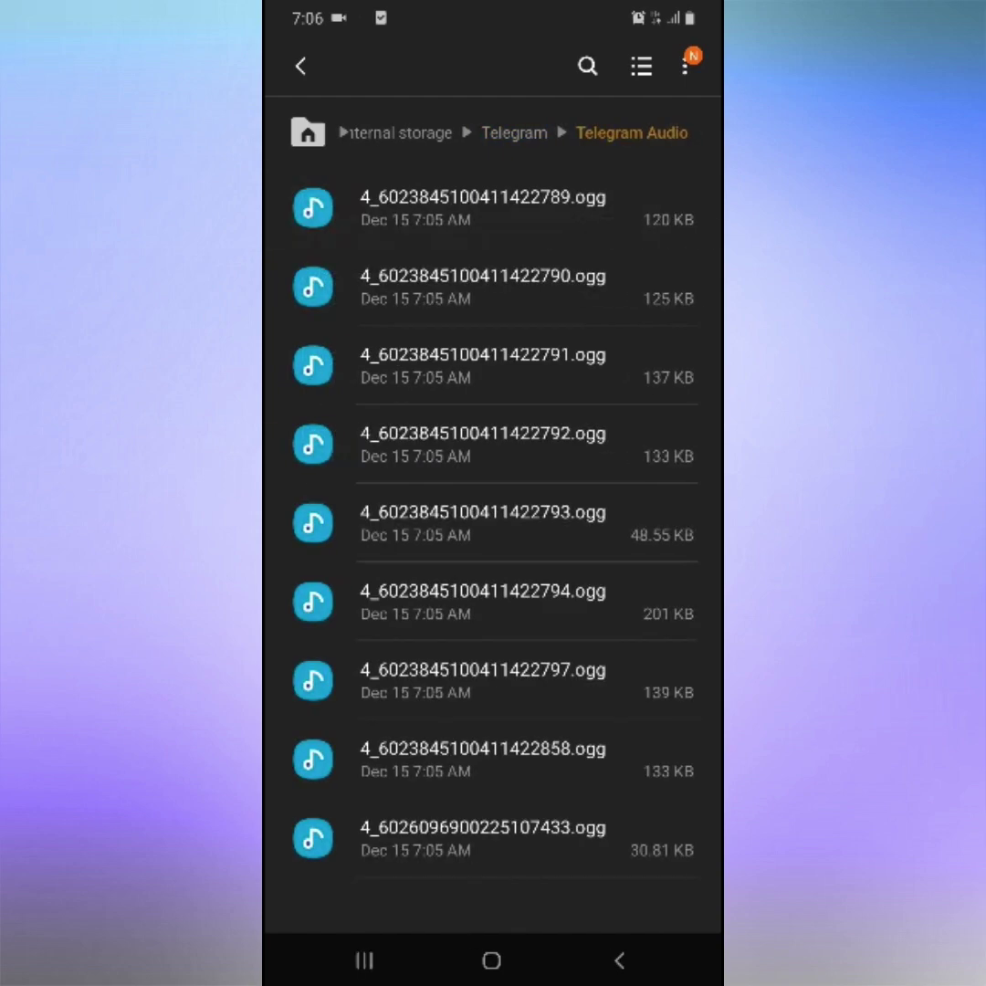
{"action": "left_click", "coordinate": [619, 961]}
{"action": "left_click", "coordinate": [423, 208]}
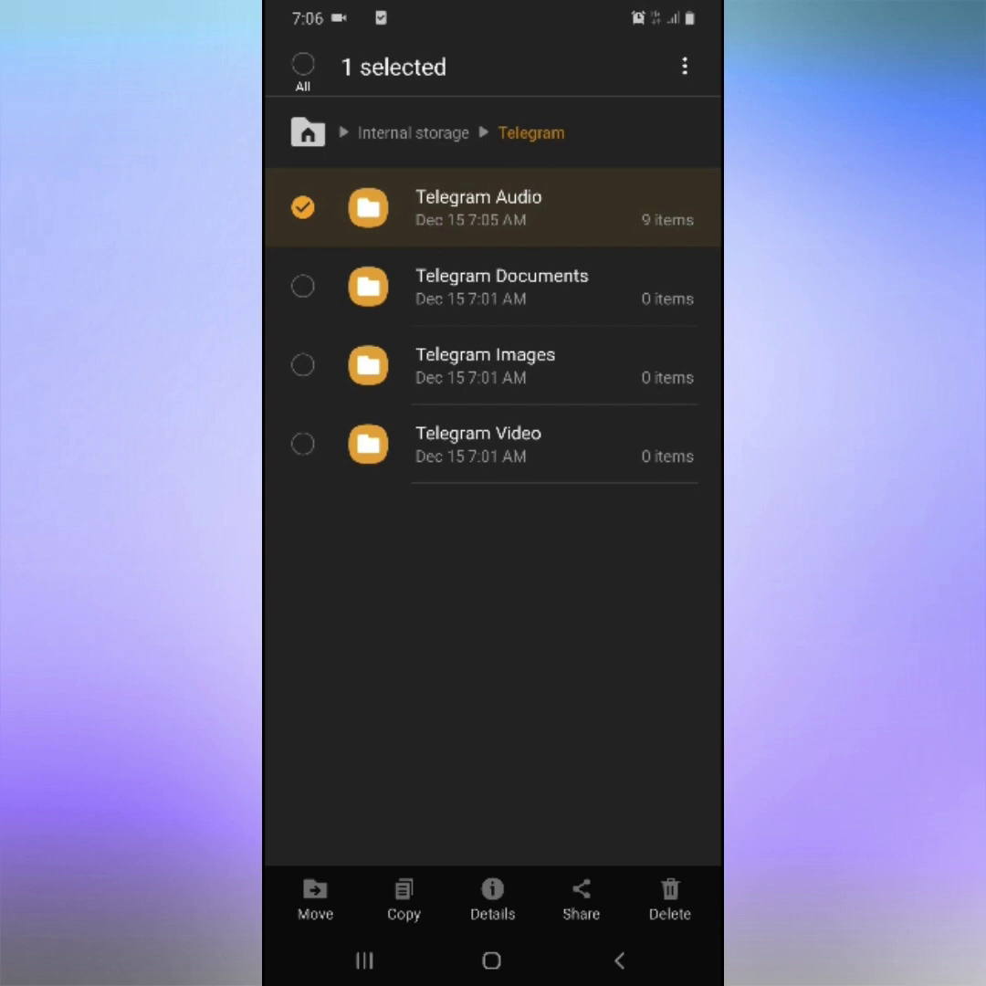
{"action": "left_click", "coordinate": [619, 960]}
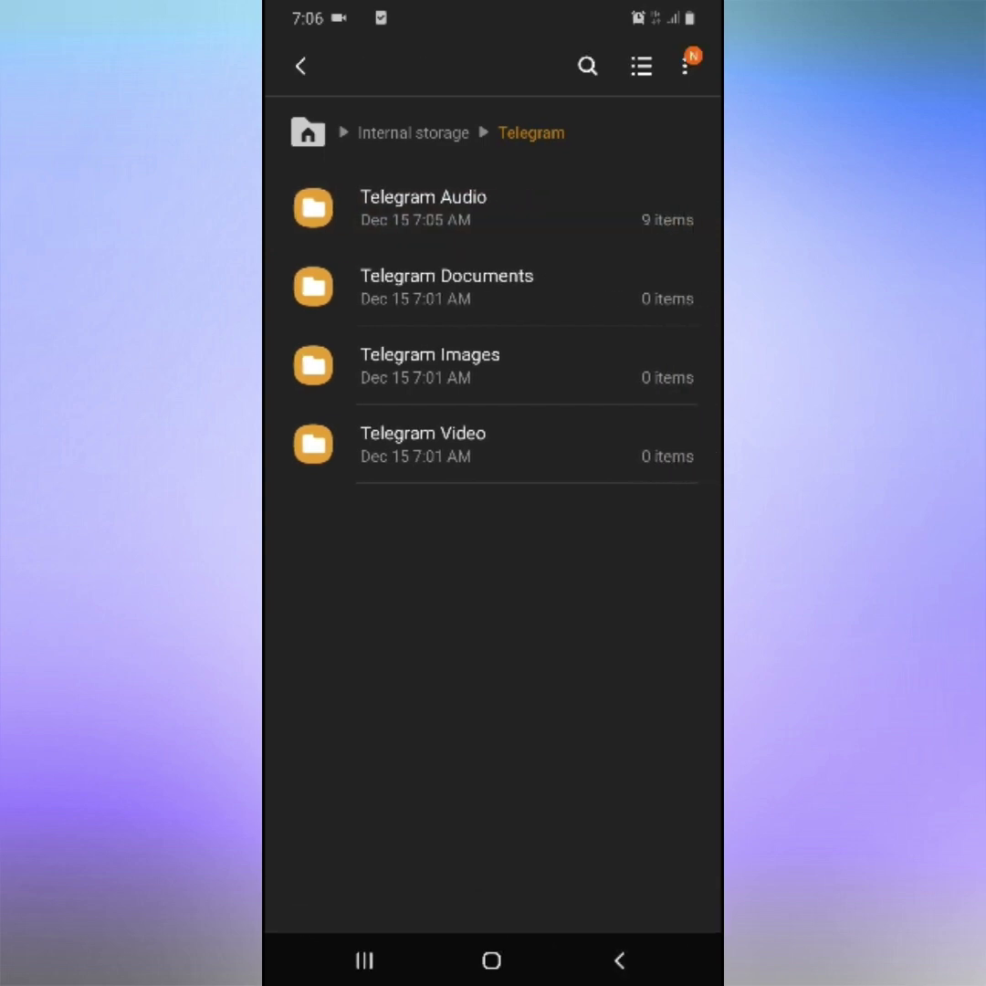
{"action": "left_click", "coordinate": [491, 961]}
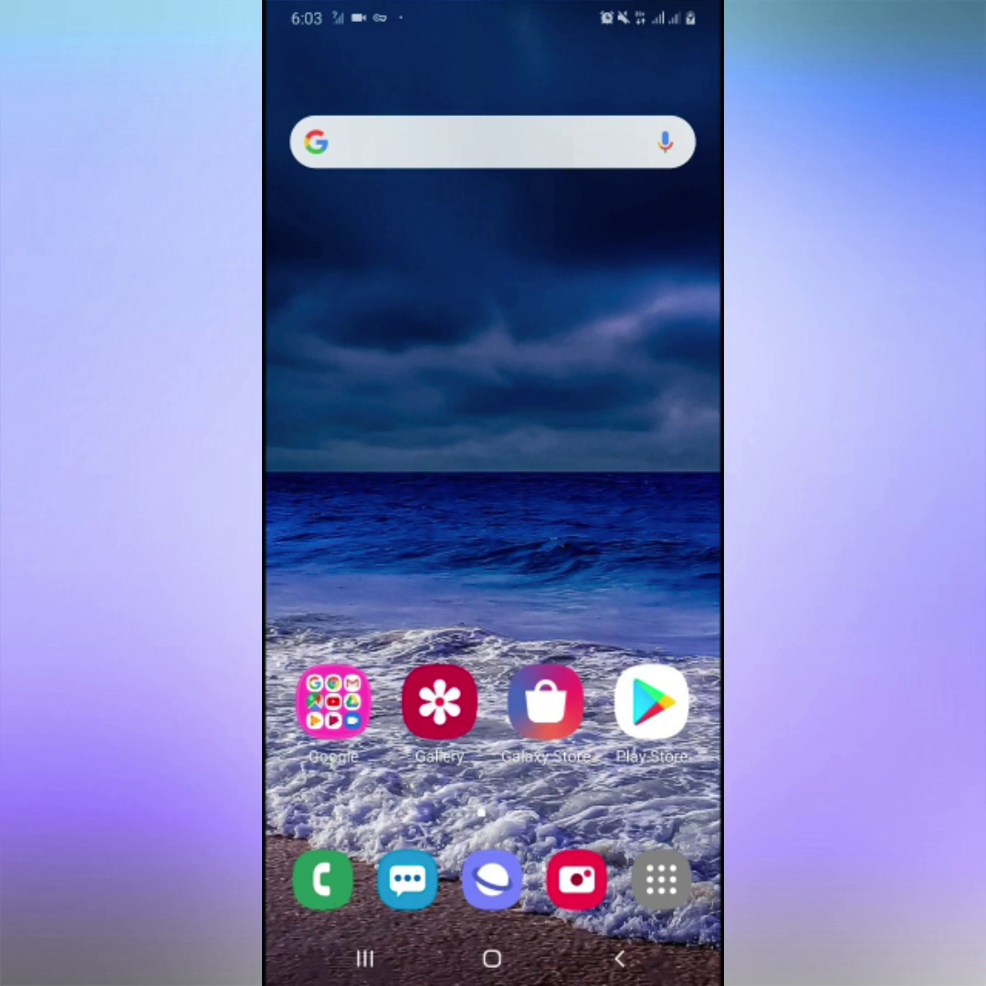